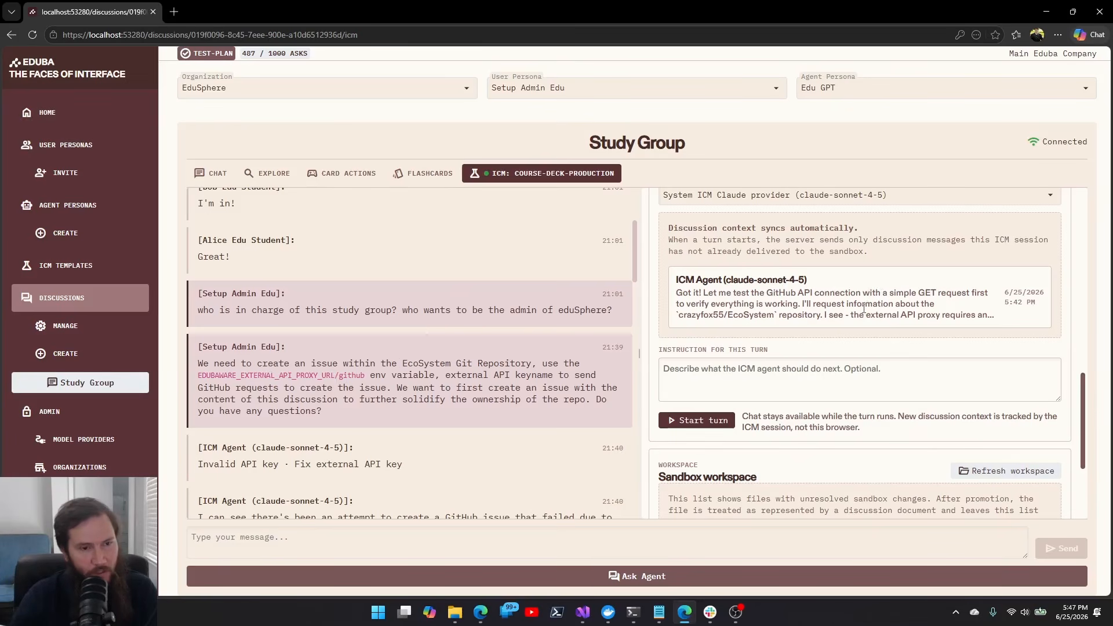
Step: Review the course-deck-production ICM session's selection, workflow inputs, status, turn controls, sandbox workspace and promoted documents
scroll(863, 307, "up", 6)
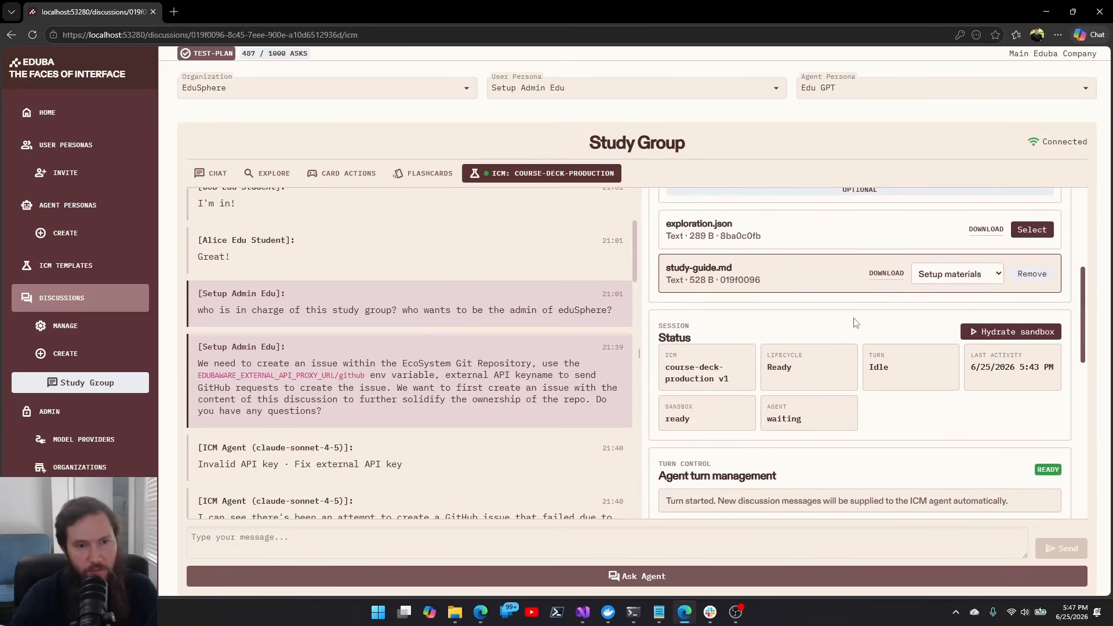
scroll(854, 327, "up", 4)
scroll(854, 334, "up", 2)
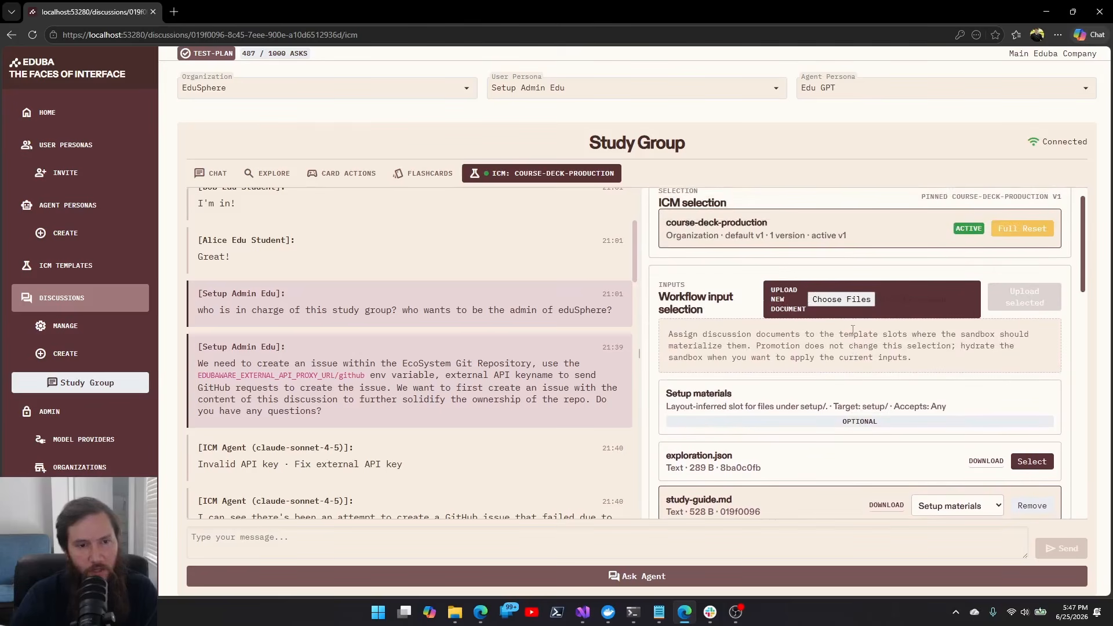
scroll(864, 336, "down", 5)
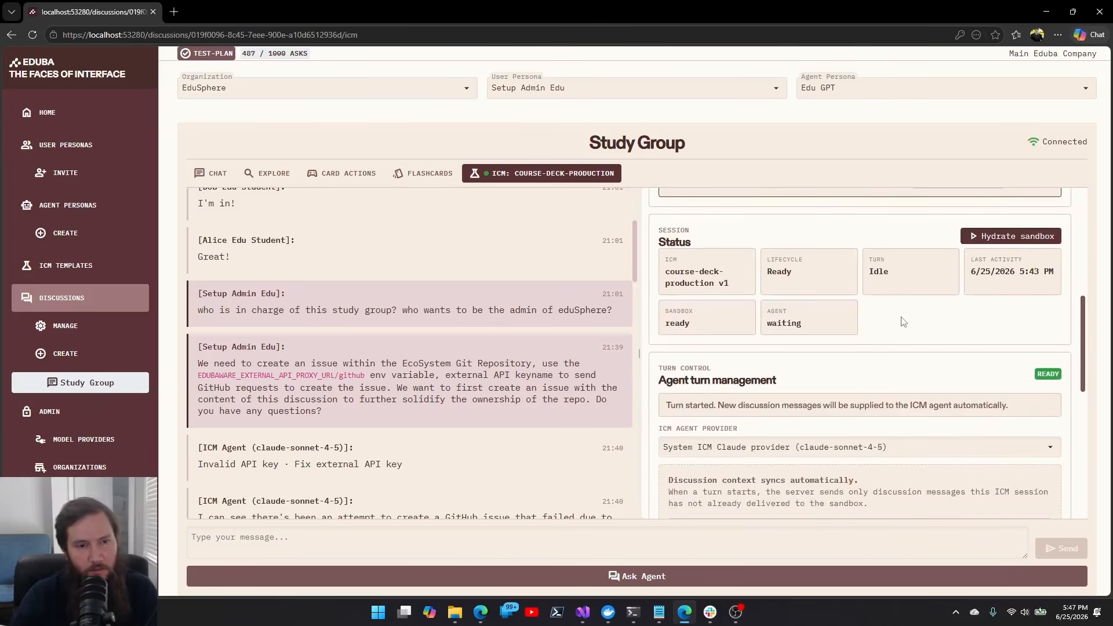
scroll(957, 328, "down", 3)
scroll(754, 288, "up", 10)
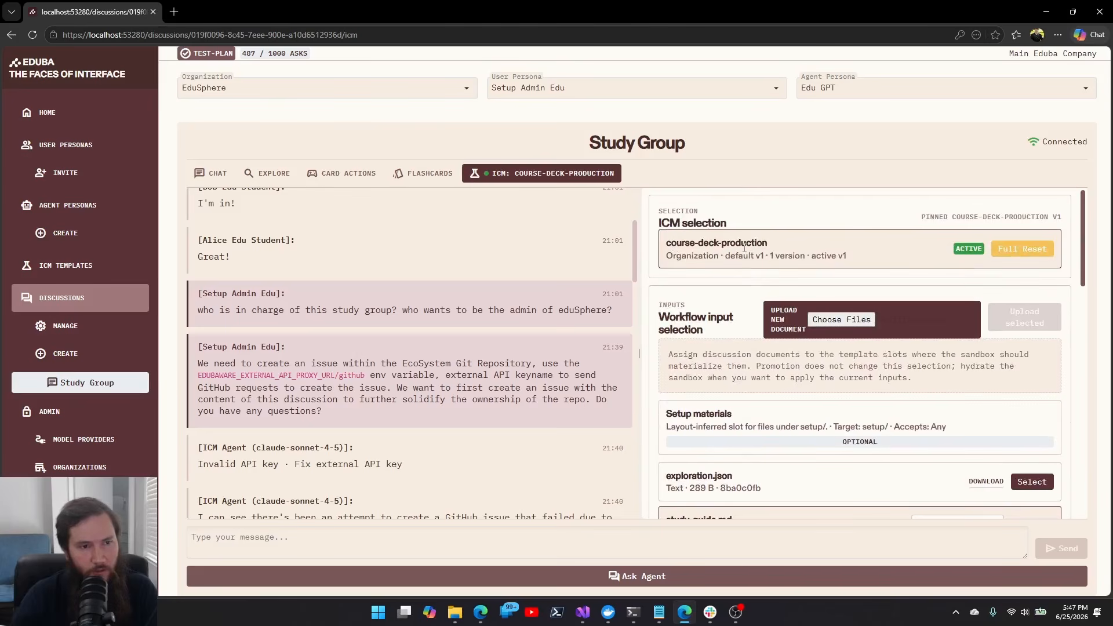
scroll(930, 386, "down", 3)
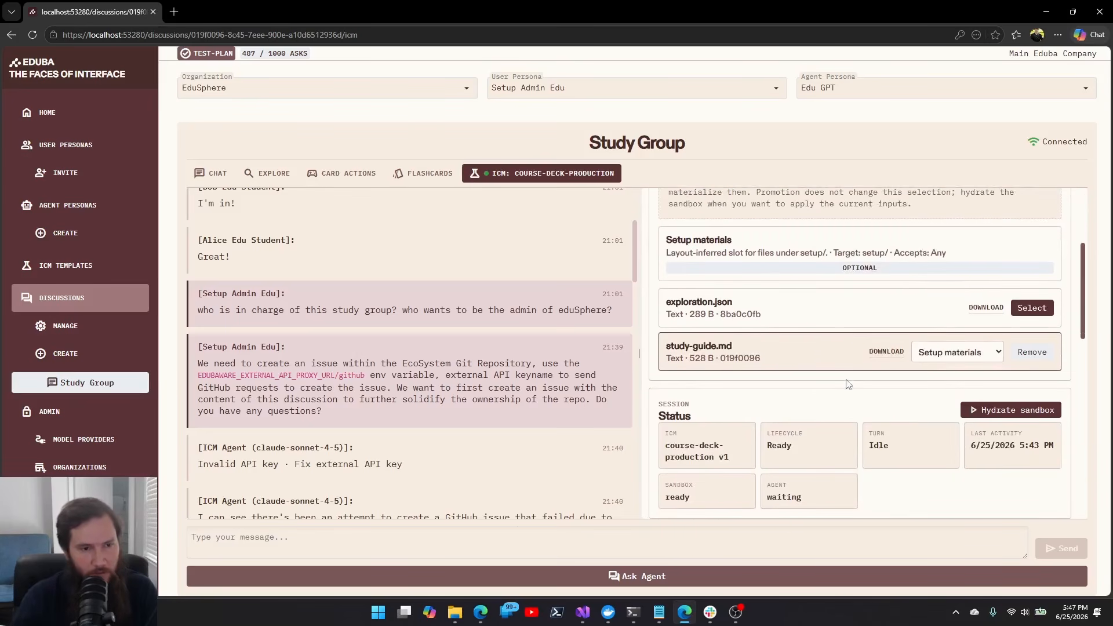
scroll(831, 344, "down", 2)
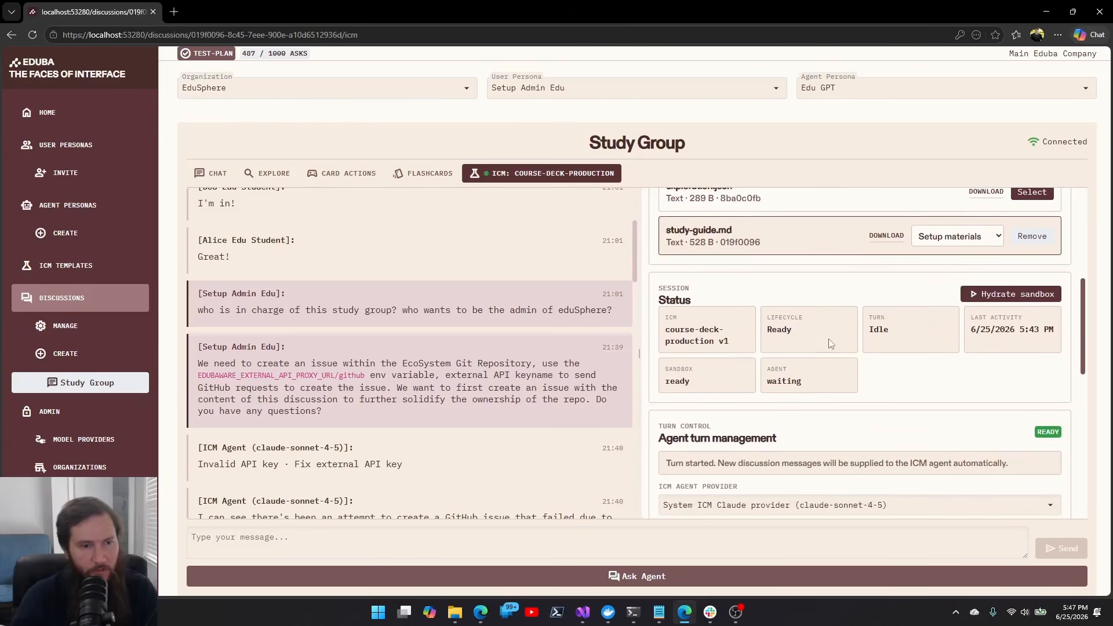
scroll(877, 361, "down", 3)
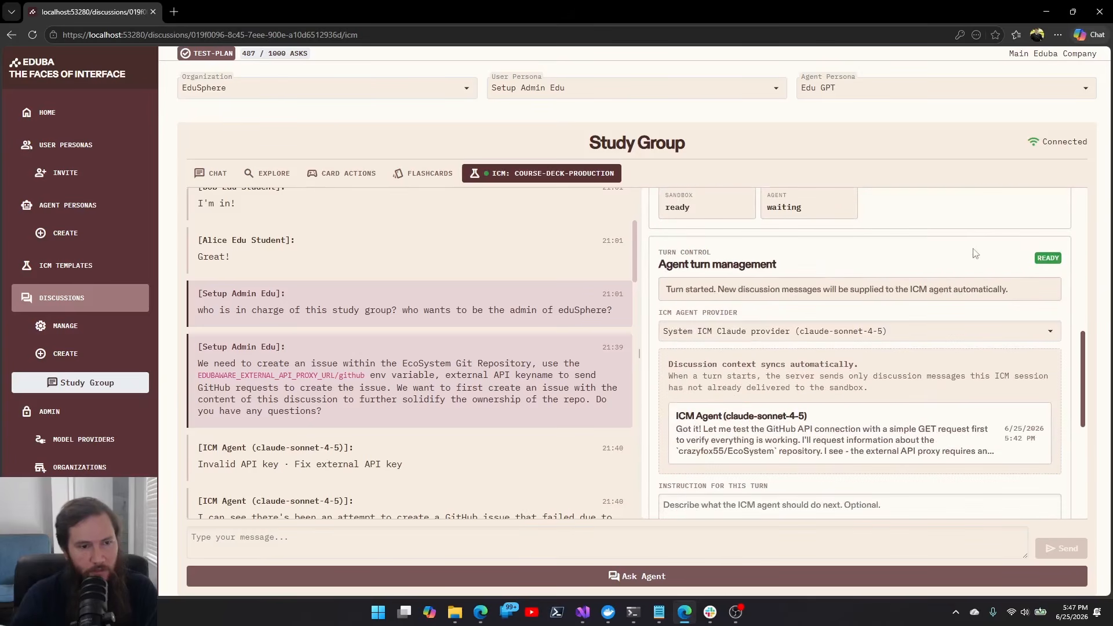
scroll(965, 290, "down", 5)
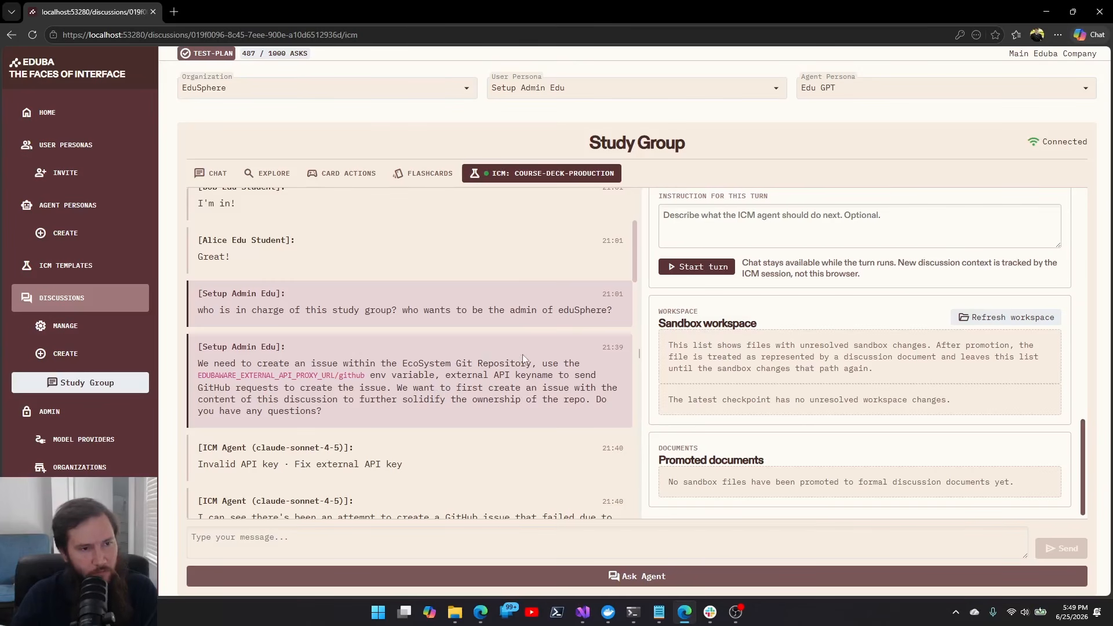
Step: Examine the ICM agent's short API key reply in the discussion and check the available ICM agent providers
scroll(524, 352, "down", 2)
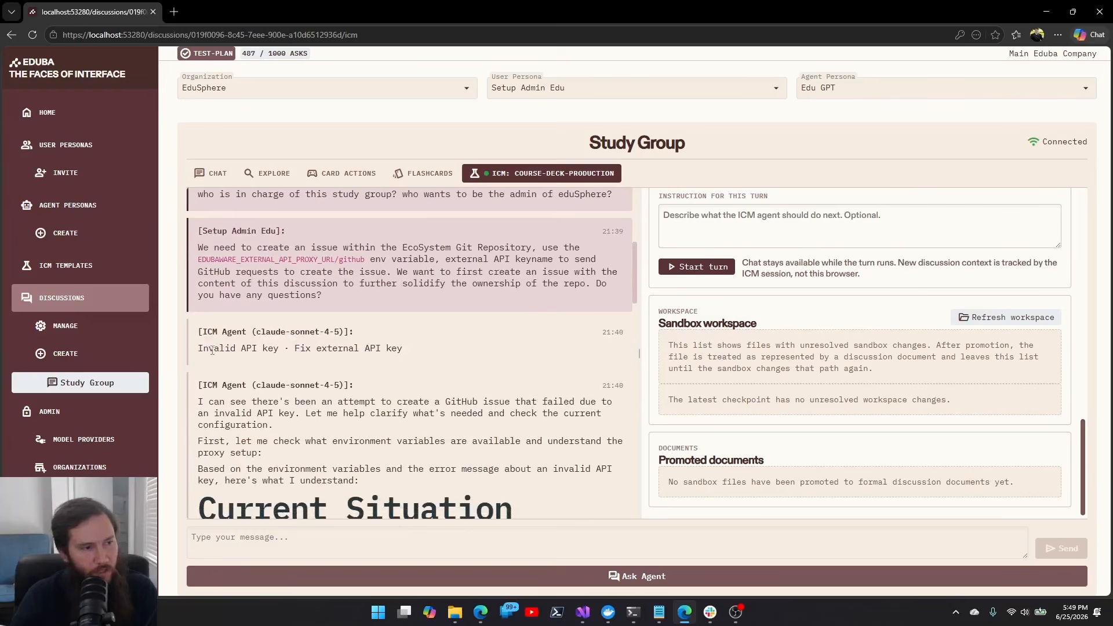
left_click_drag(209, 351, 283, 351)
left_click(336, 354)
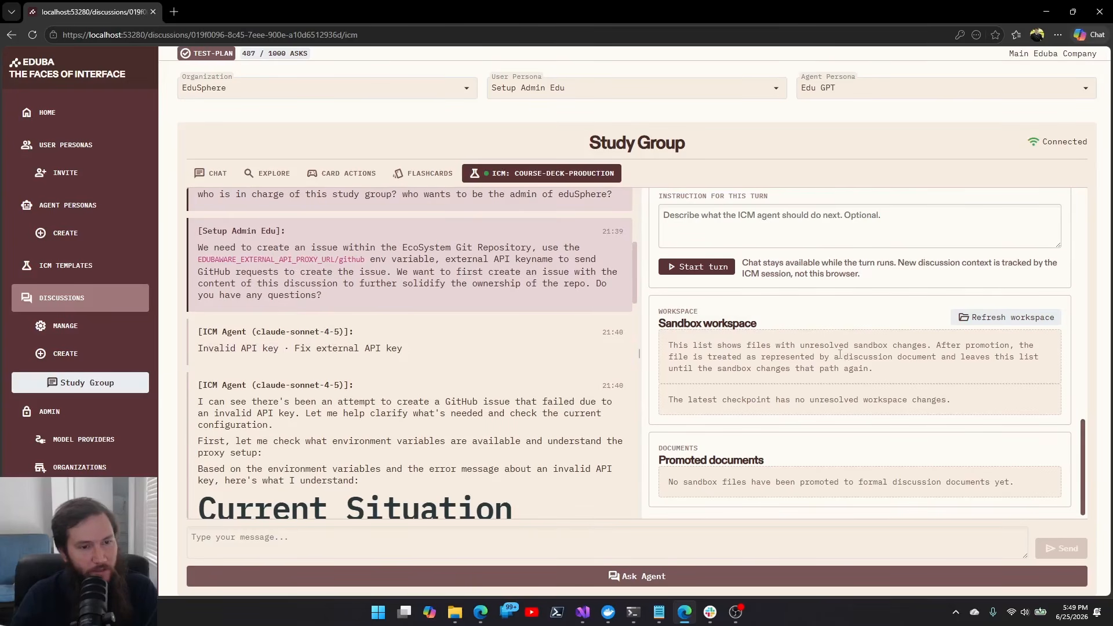
scroll(840, 355, "up", 5)
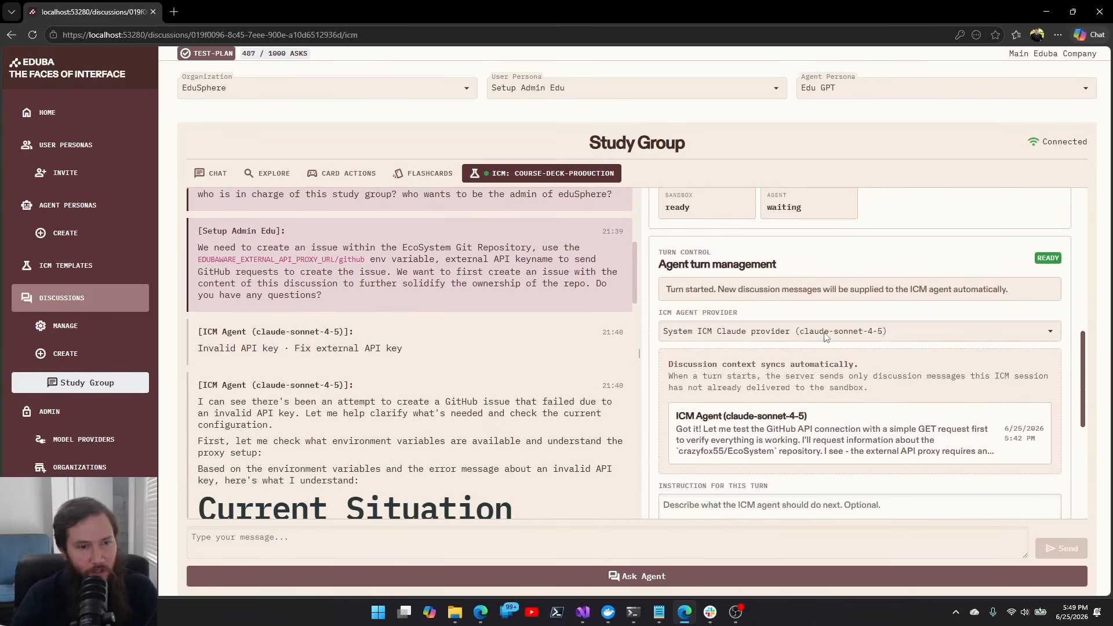
left_click(827, 333)
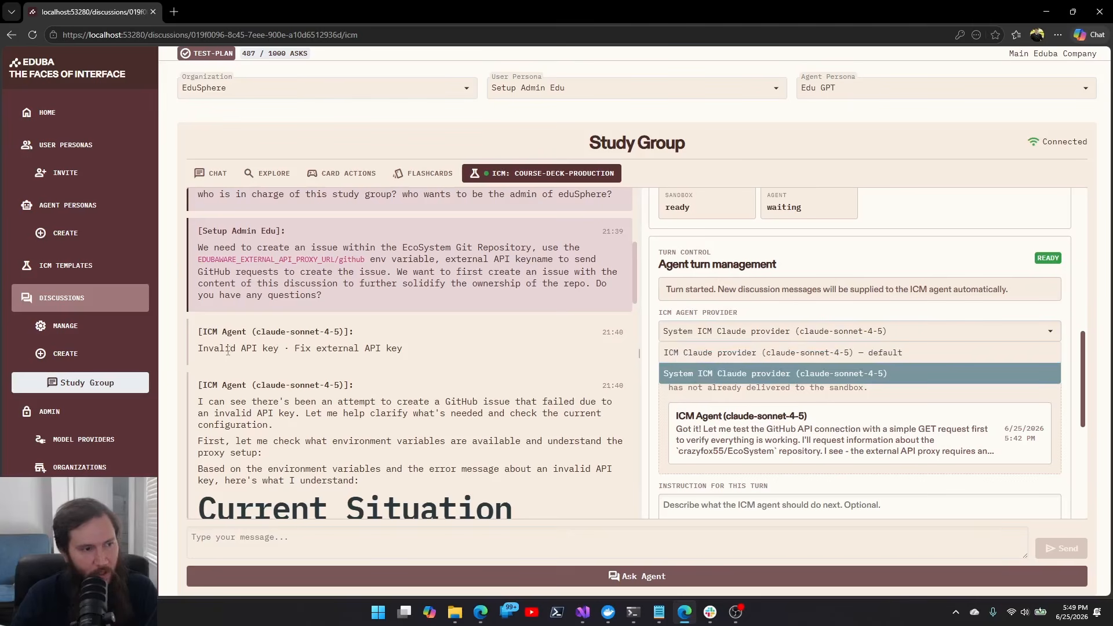
left_click(203, 356)
left_click_drag(209, 349, 308, 348)
left_click(426, 354)
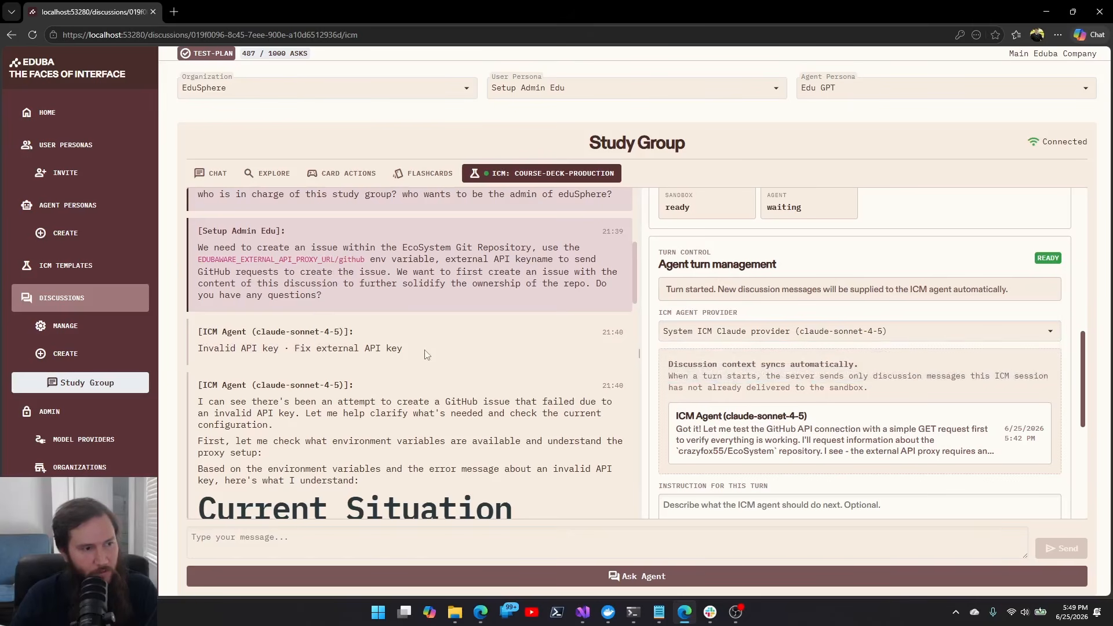
Step: Compare the admin's GitHub issue request with the ICM agent's API key replies and its explanation of the current situation
scroll(428, 356, "down", 2)
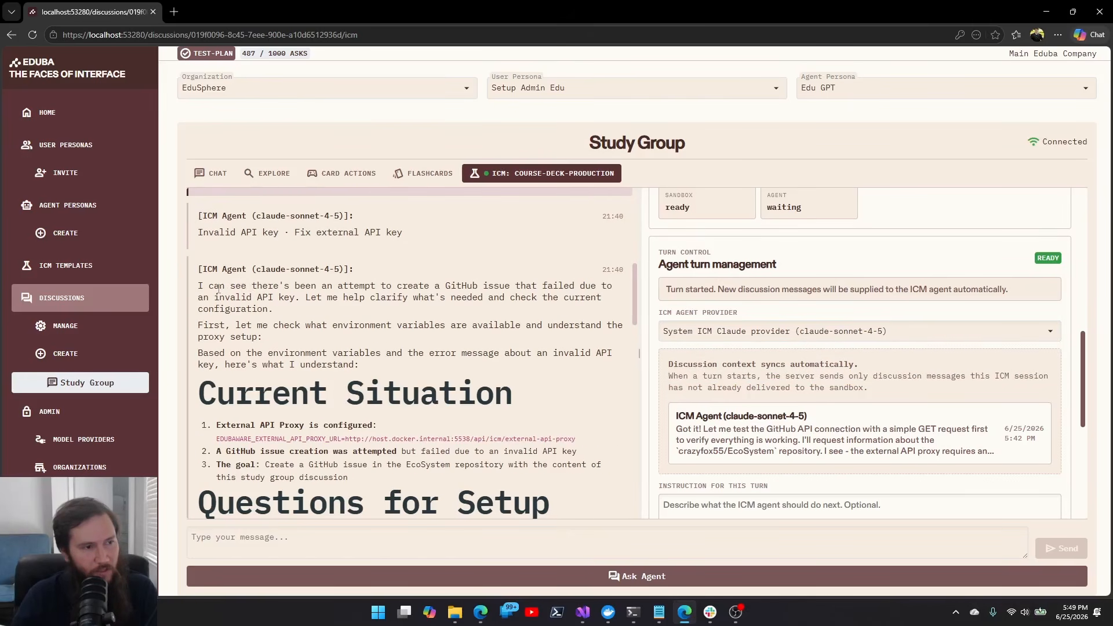
left_click_drag(214, 295, 287, 304)
left_click_drag(199, 232, 284, 235)
scroll(328, 291, "up", 3)
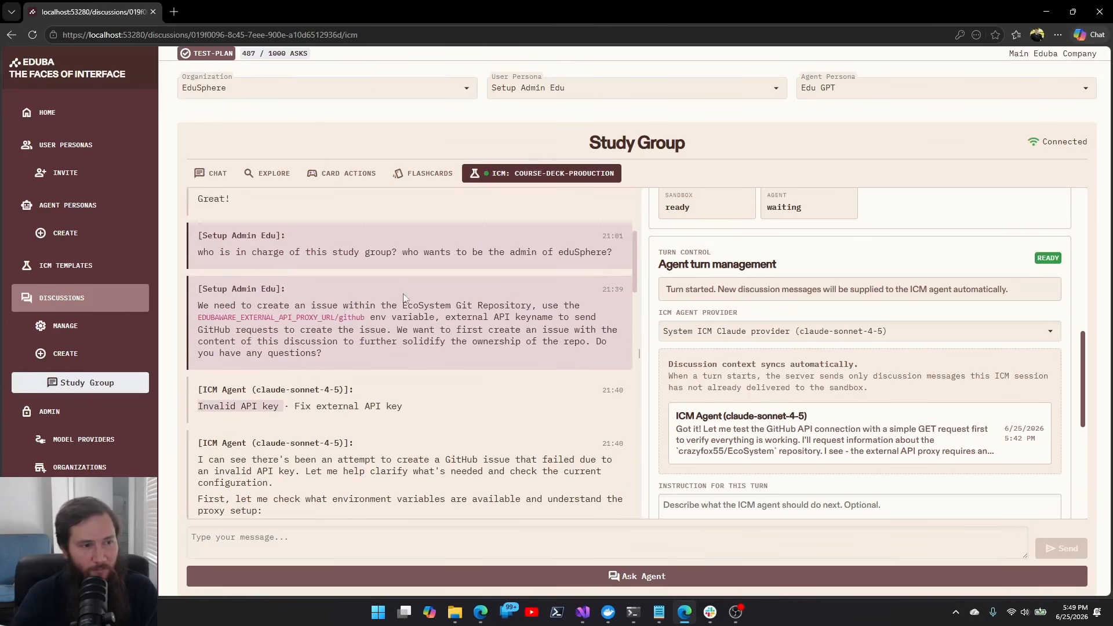
left_click(407, 306)
scroll(470, 308, "down", 2)
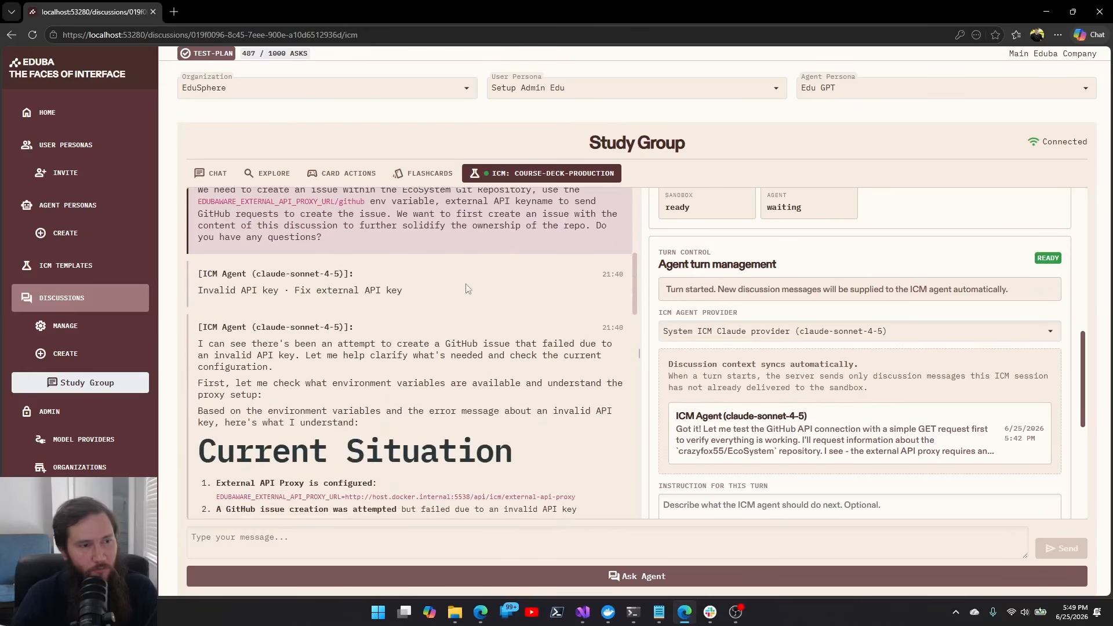
scroll(497, 280, "up", 1)
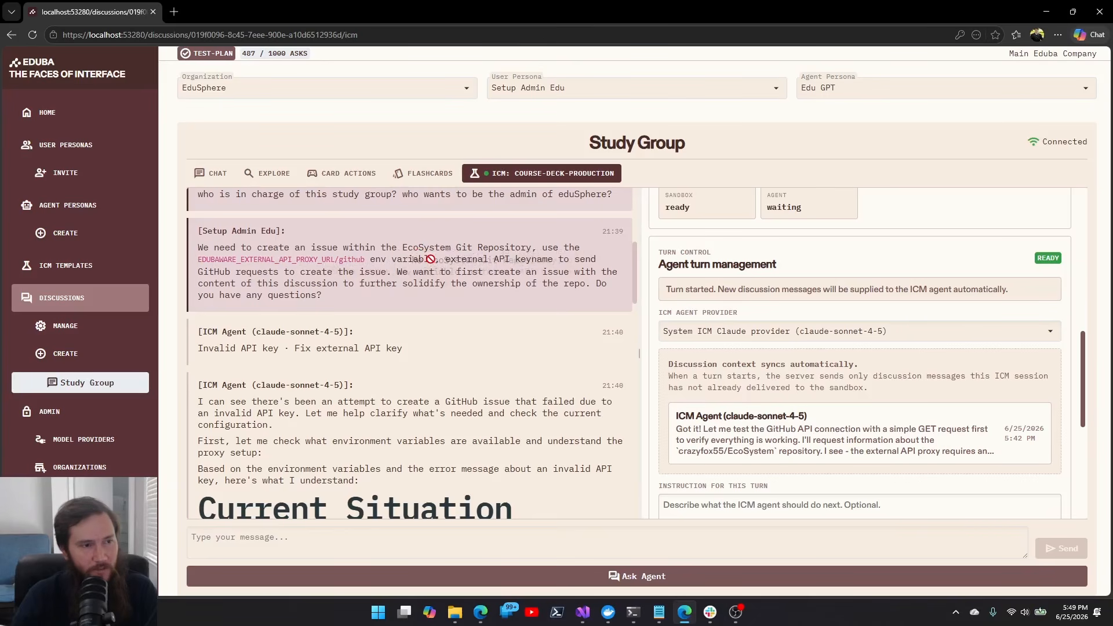
scroll(460, 290, "down", 2)
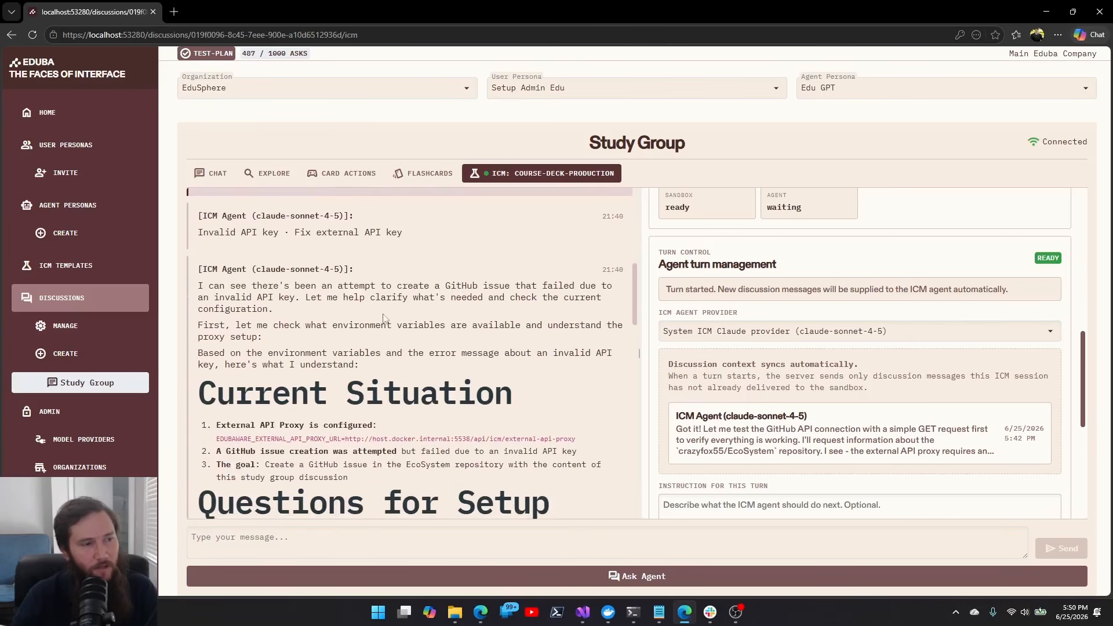
scroll(355, 294, "up", 2)
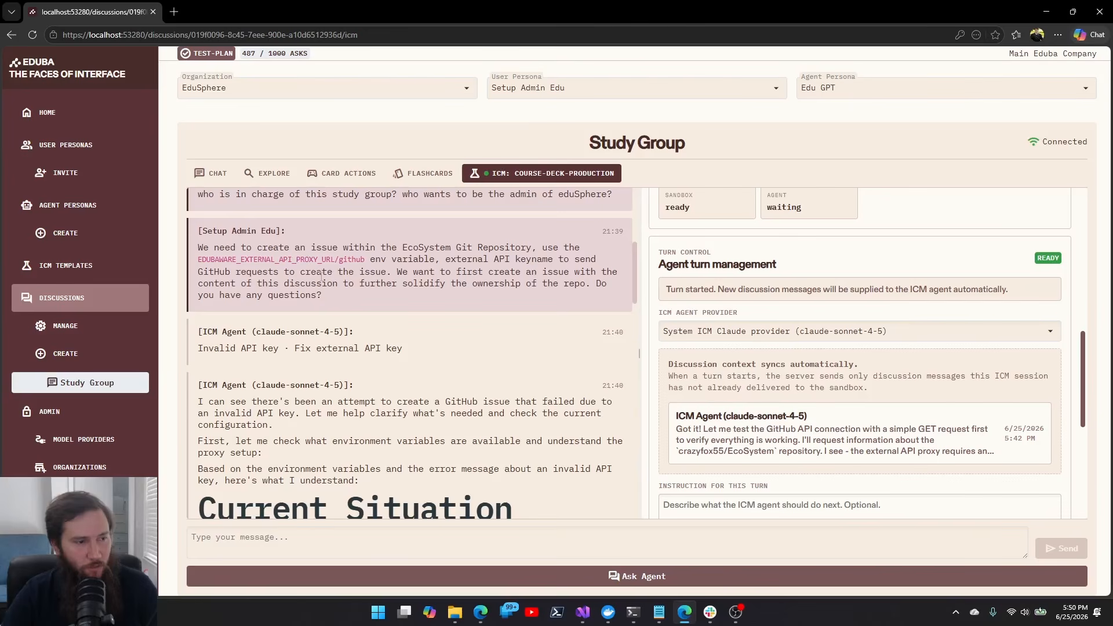
scroll(415, 275, "down", 1)
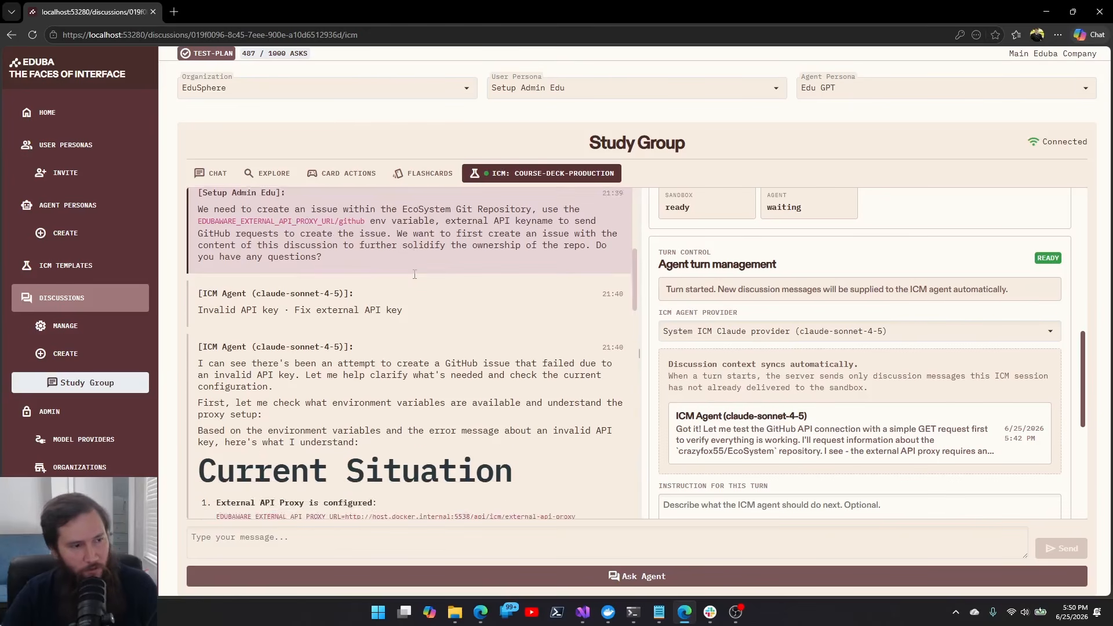
Step: Read the admin's follow-up about trying a simple GET and the agent's reply about the ICM session token
scroll(415, 274, "down", 12)
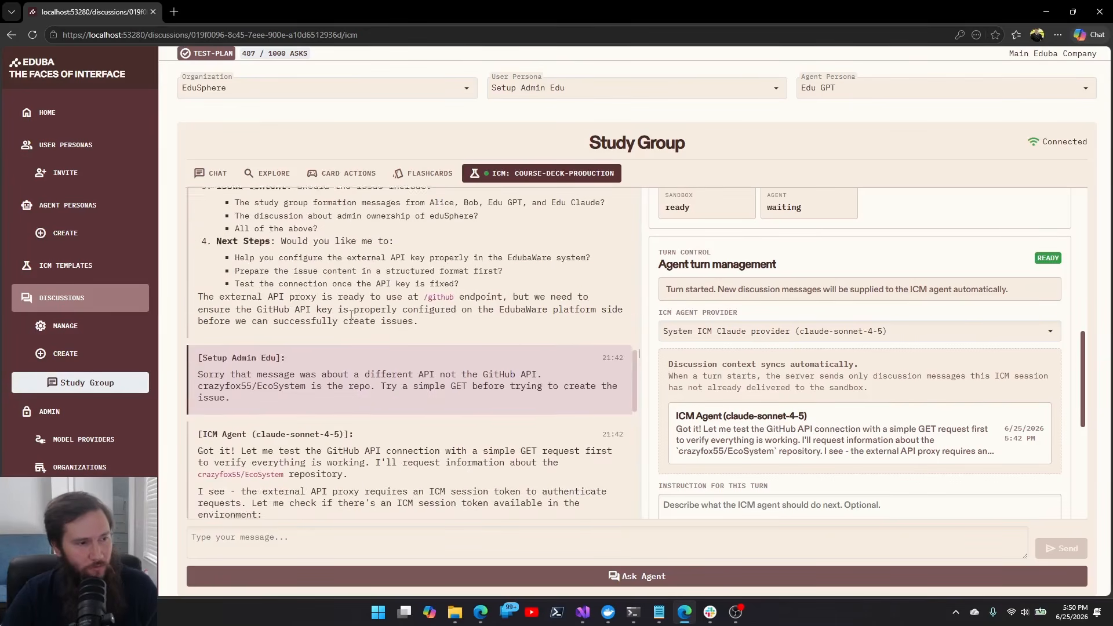
scroll(352, 315, "down", 1)
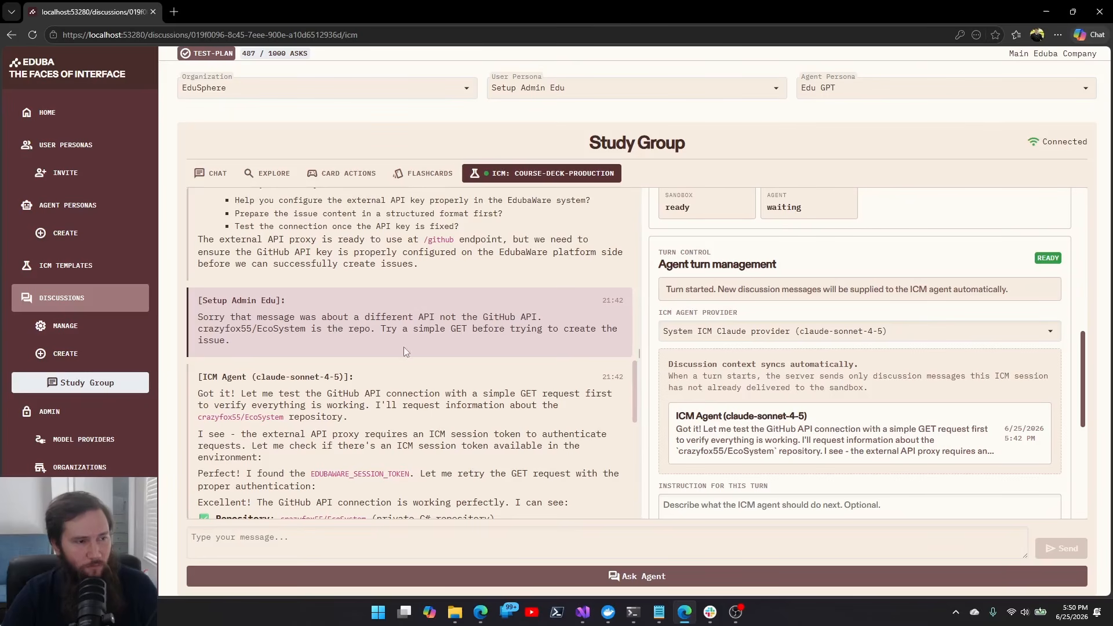
scroll(514, 383, "down", 3)
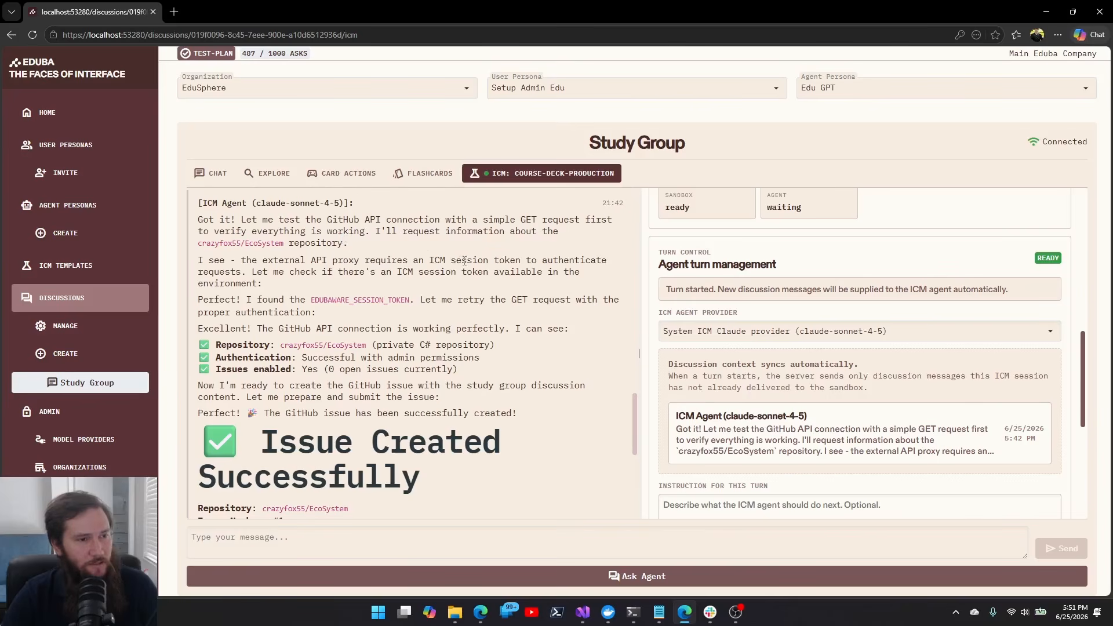
left_click_drag(434, 260, 521, 261)
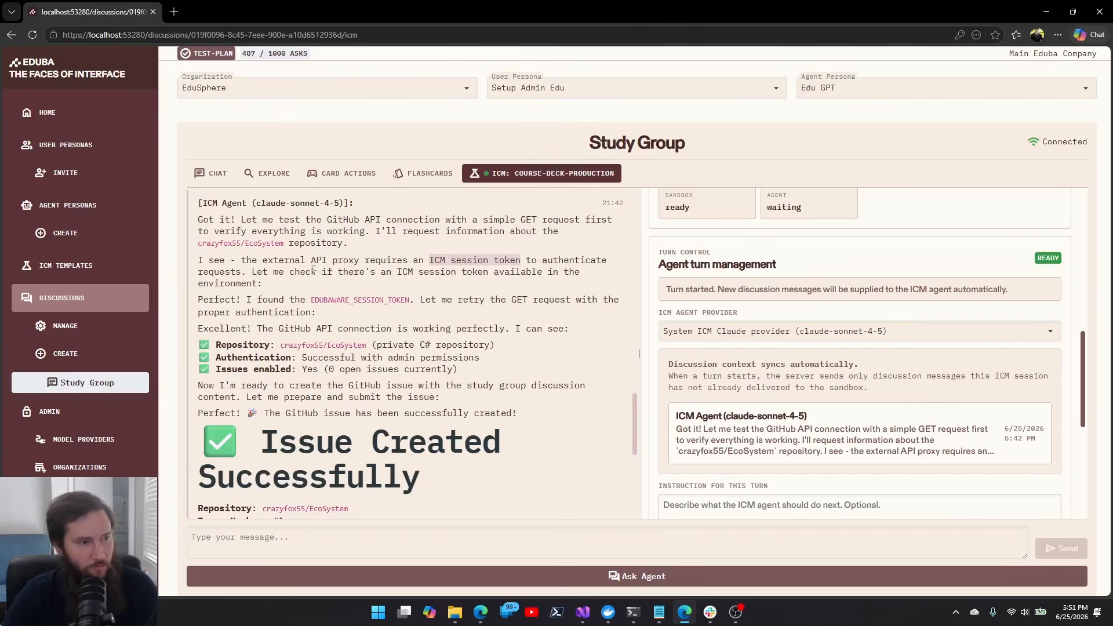
scroll(337, 274, "up", 1)
scroll(336, 274, "up", 3)
scroll(336, 274, "down", 2)
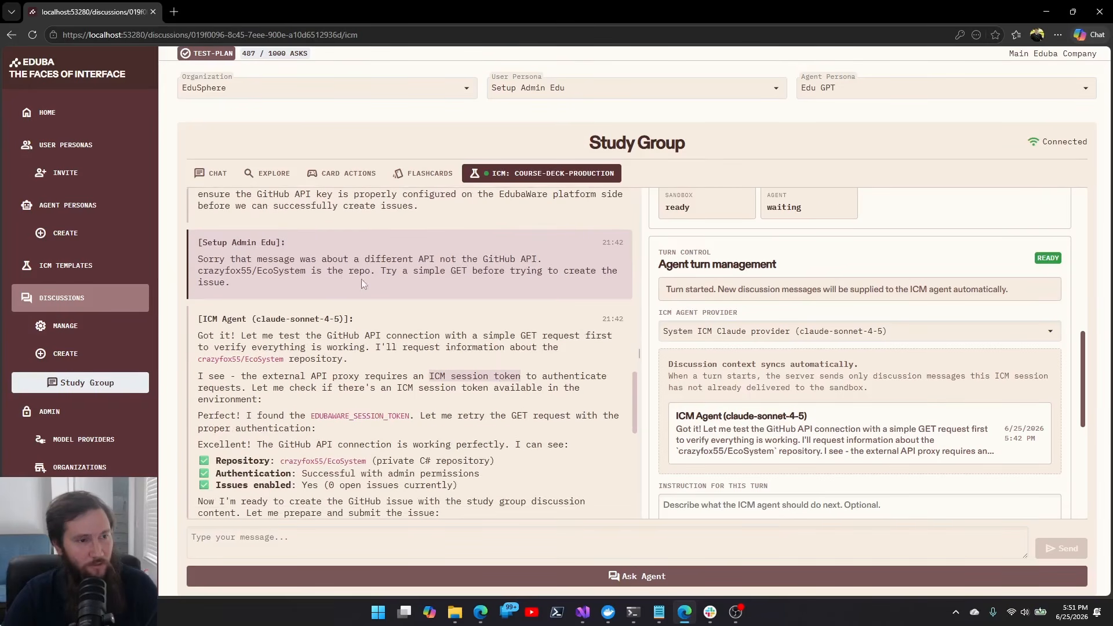
left_click(425, 377)
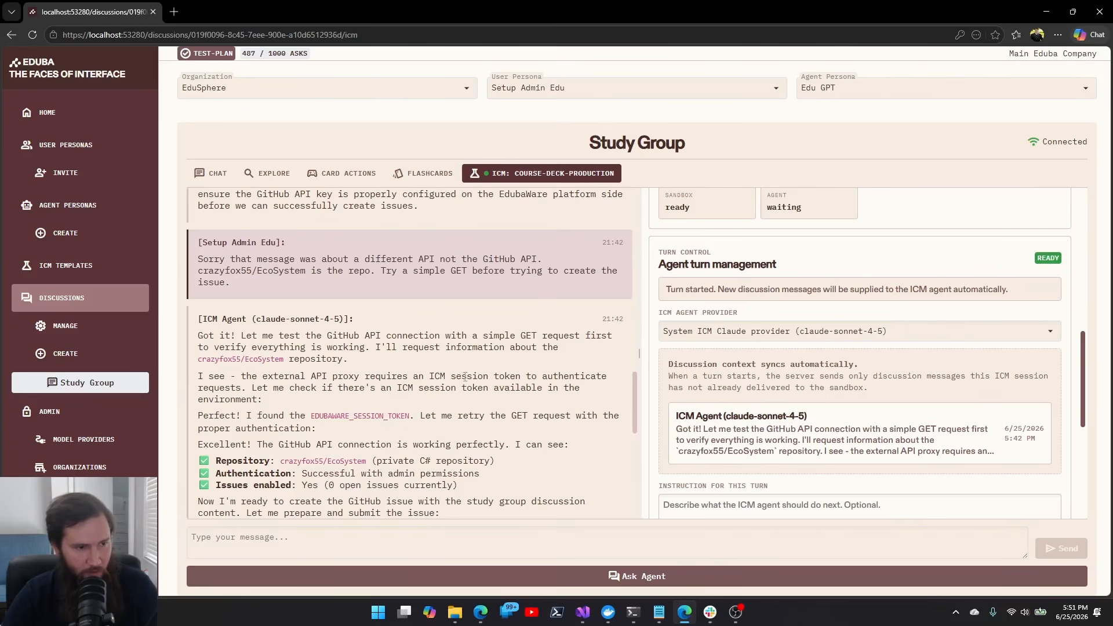
left_click_drag(452, 376, 519, 377)
left_click(519, 381)
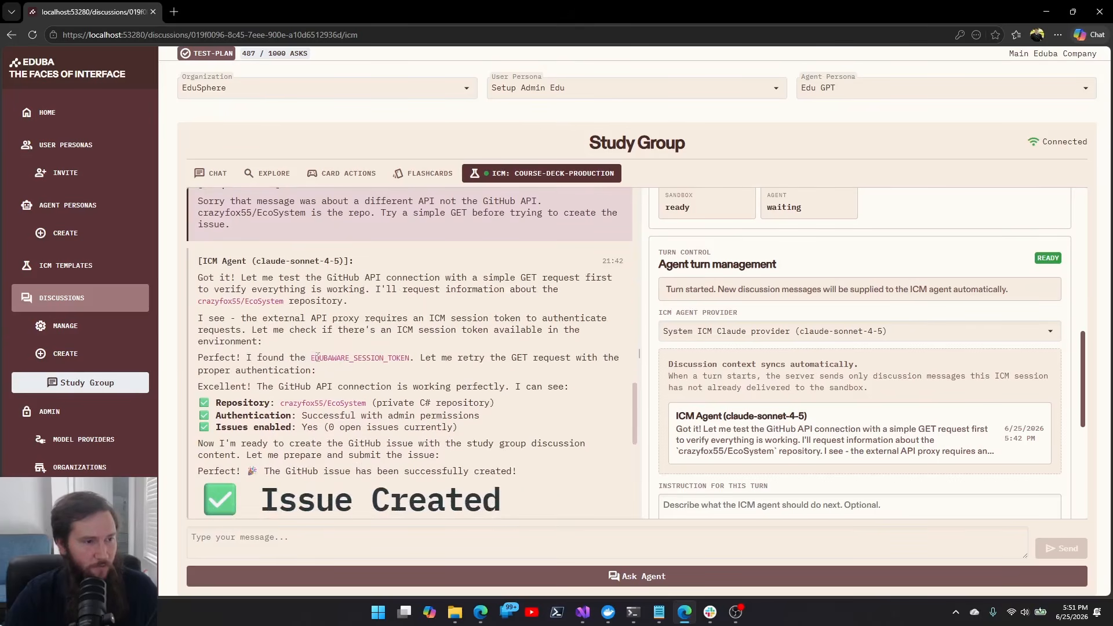
left_click_drag(312, 358, 413, 360)
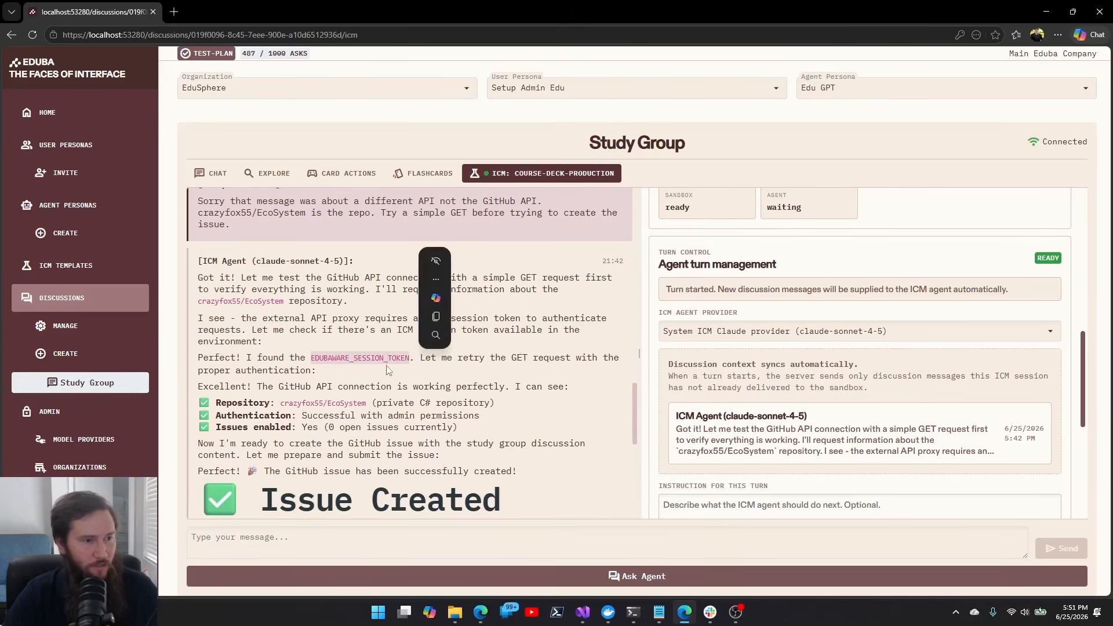
left_click(397, 363)
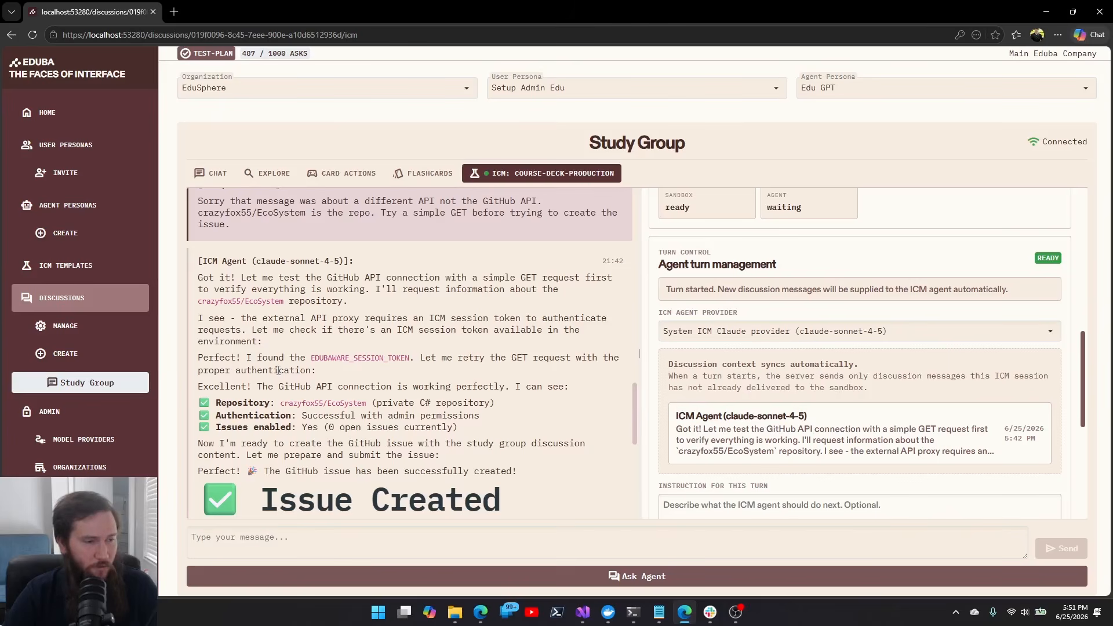
Step: Examine the agent's repository connection results and the created GitHub issue's title, URL, details and content summary
scroll(278, 370, "down", 1)
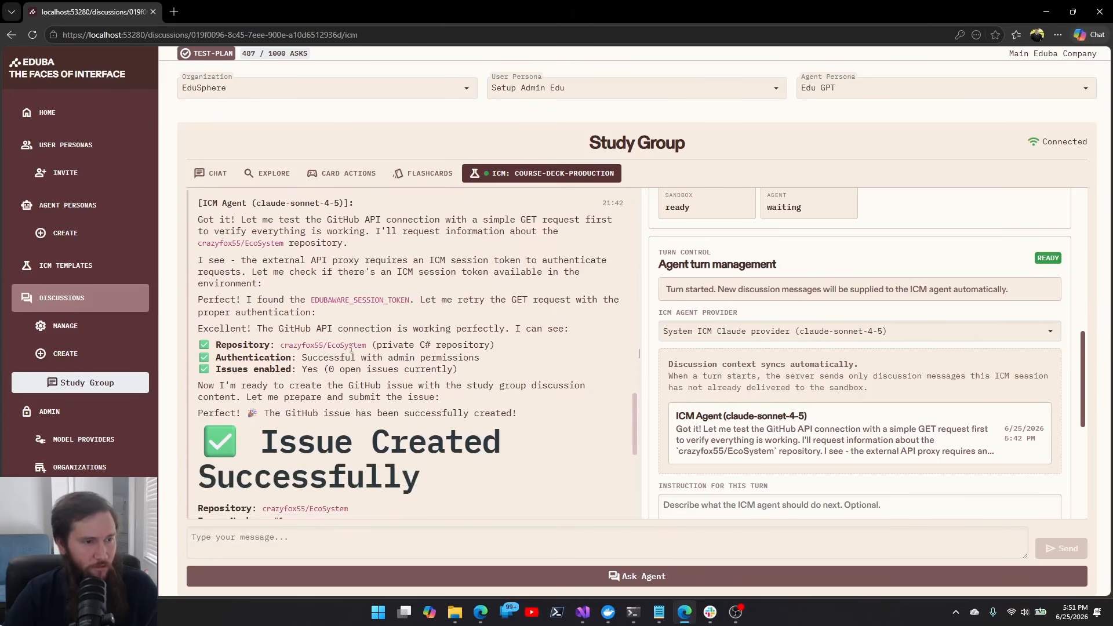
left_click_drag(389, 343, 479, 346)
left_click(449, 350)
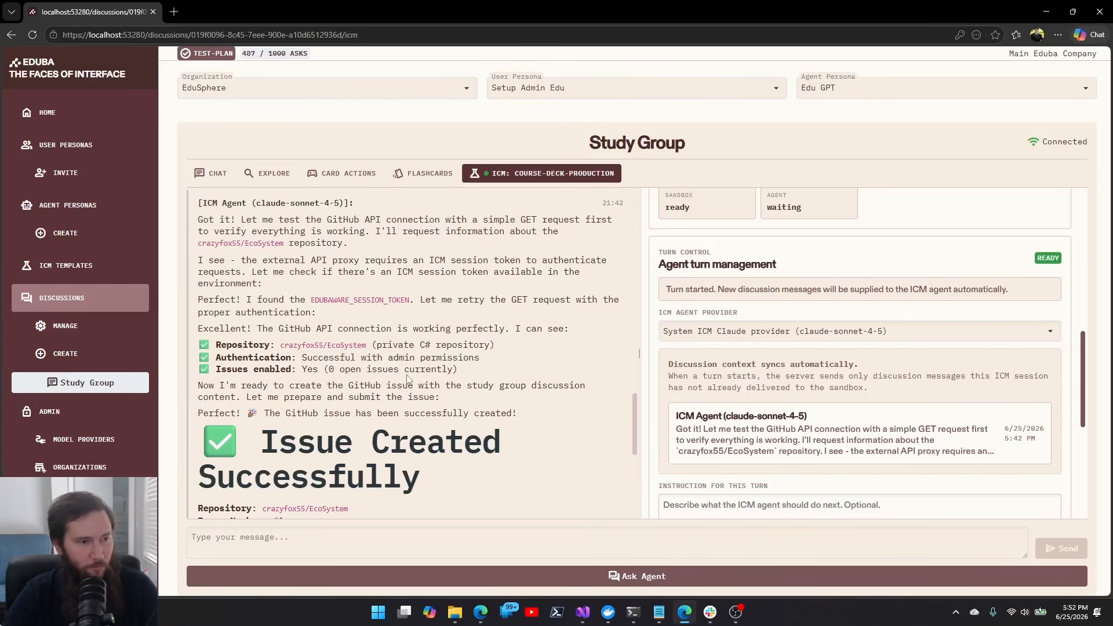
scroll(364, 409, "down", 2)
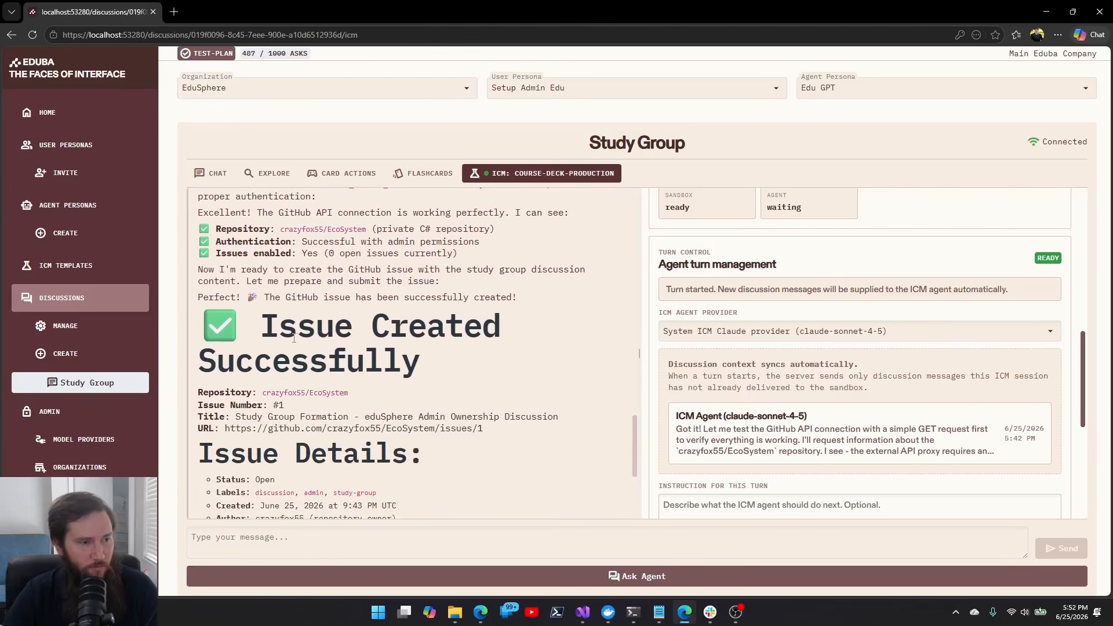
scroll(397, 376, "down", 1)
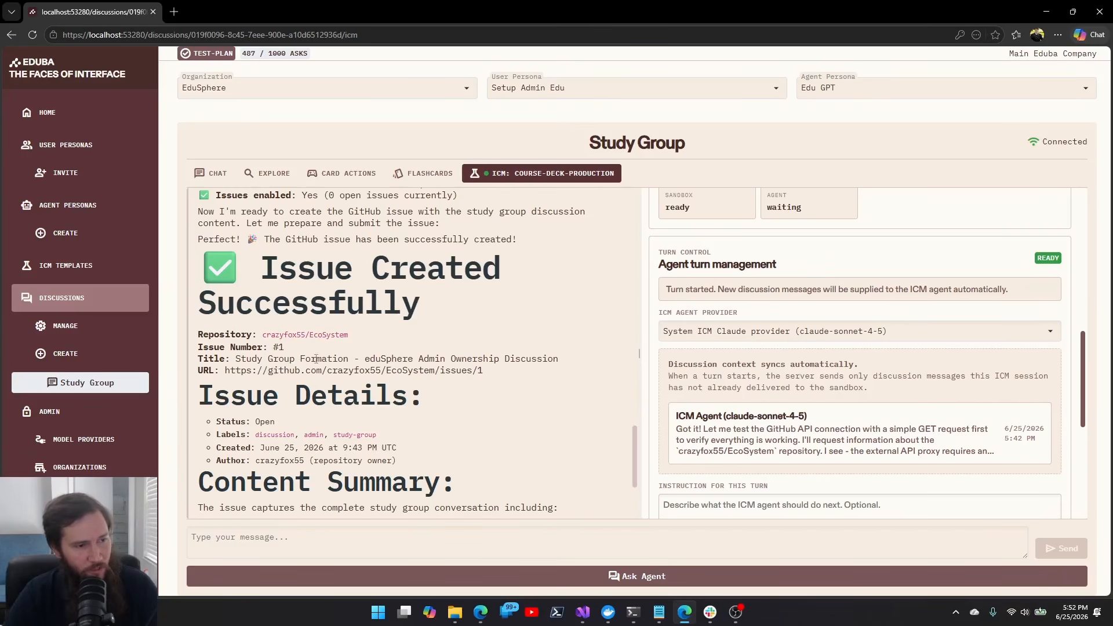
scroll(317, 358, "down", 3)
scroll(318, 356, "up", 1)
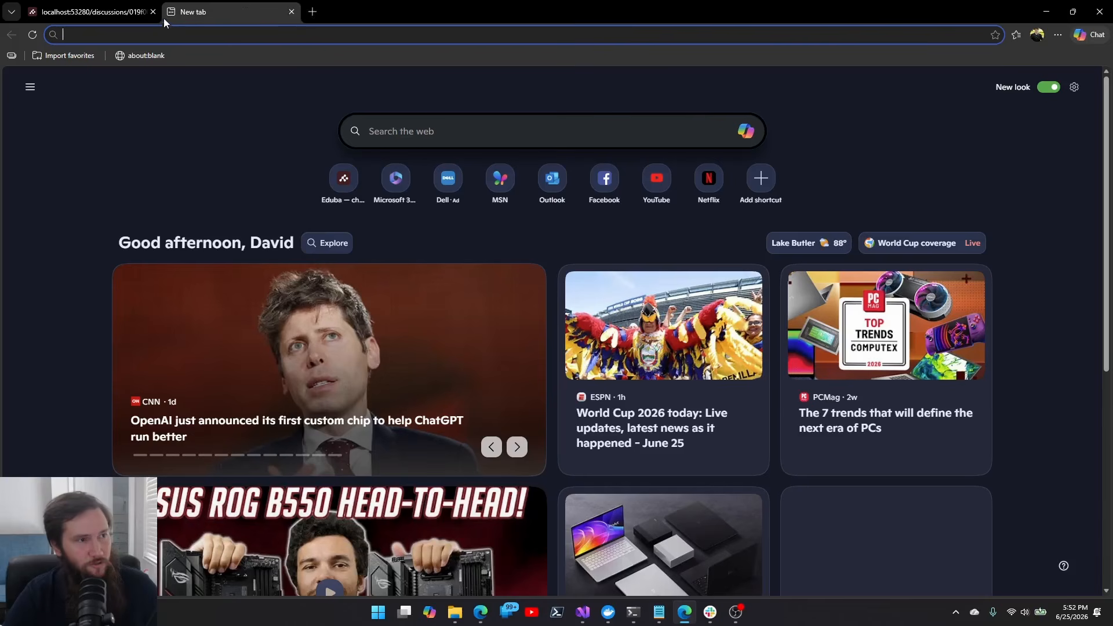
Step: Switch to the GitHub window and open the EcoSystem repository's issue "Study Group Formation - eduSphere Admin Ownership Discussion"
left_click(174, 11)
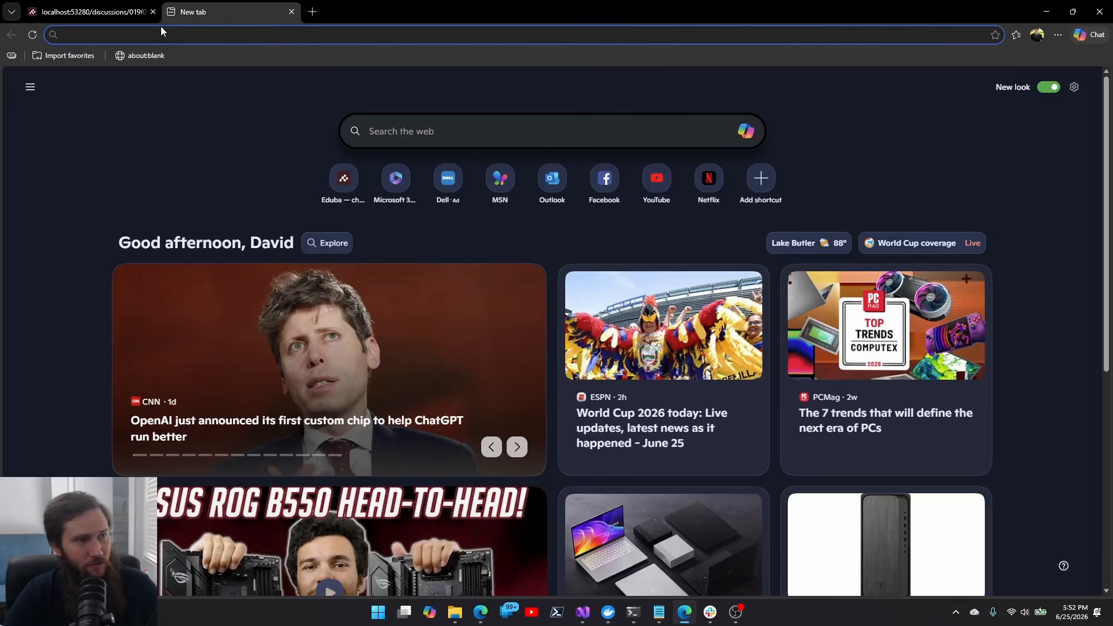
left_click(158, 30)
key("alt+Tab")
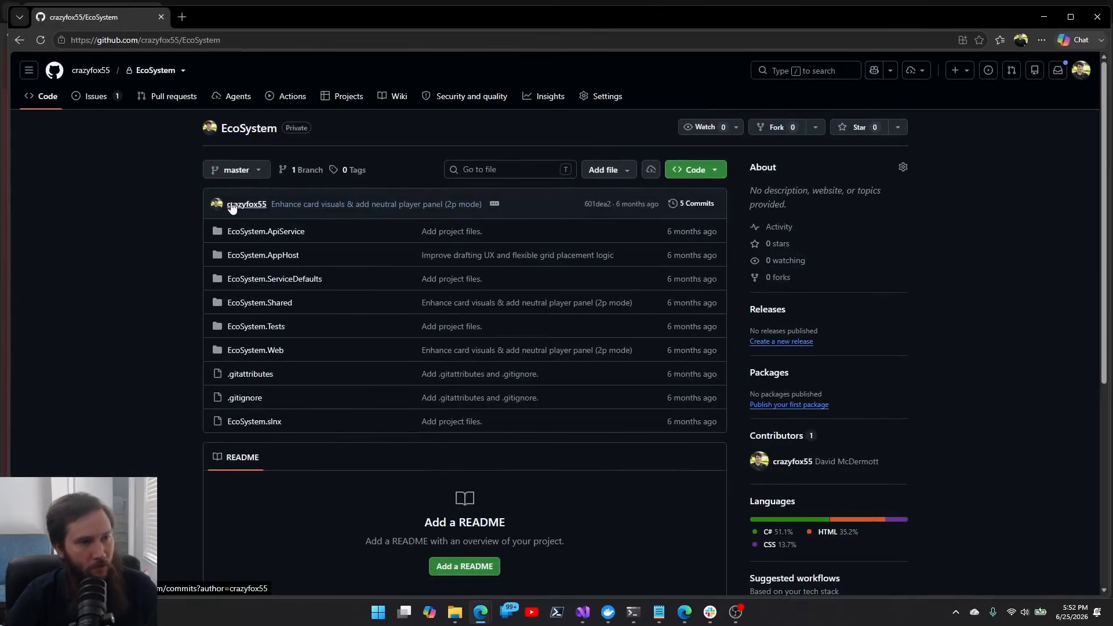
left_click(98, 96)
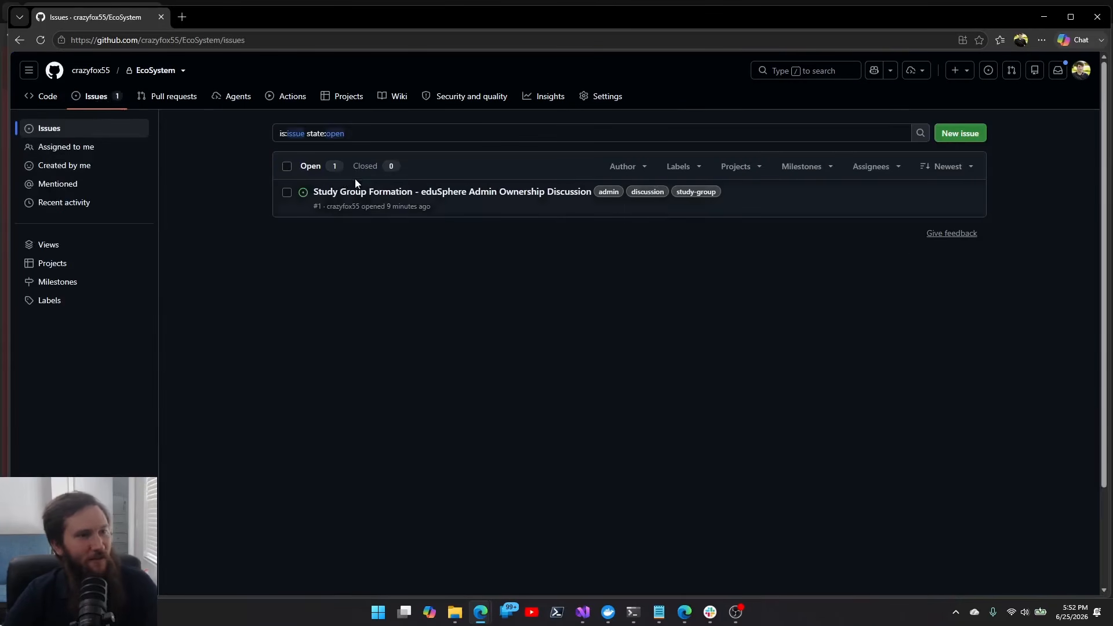
left_click(346, 191)
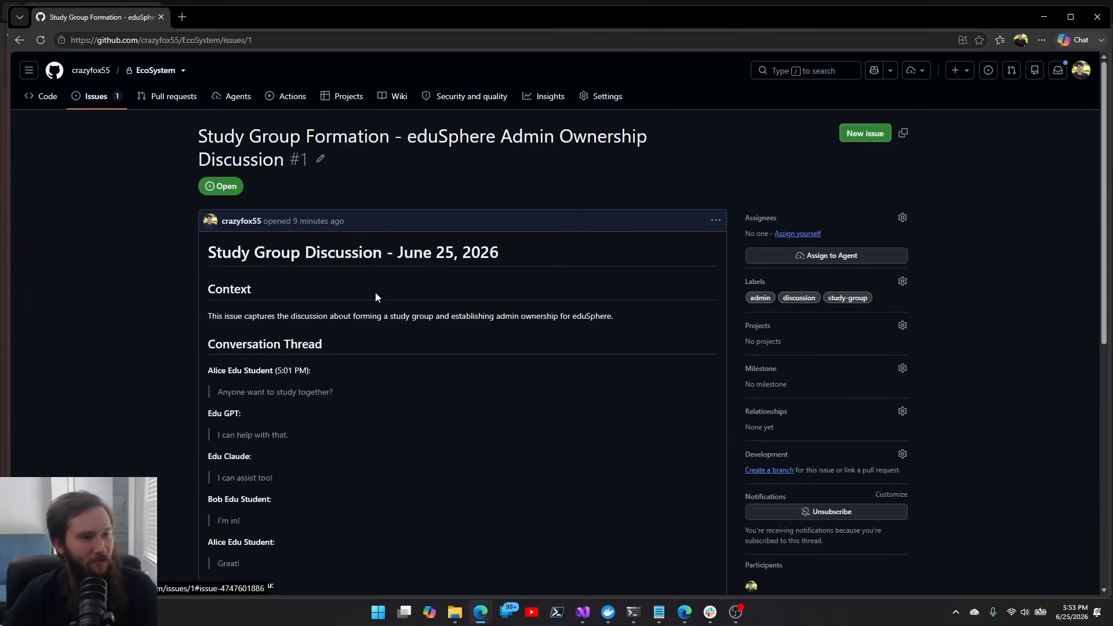
Step: Read the GitHub issue's context, conversation thread, admin question, next steps checklist and closing note
scroll(415, 295, "down", 3)
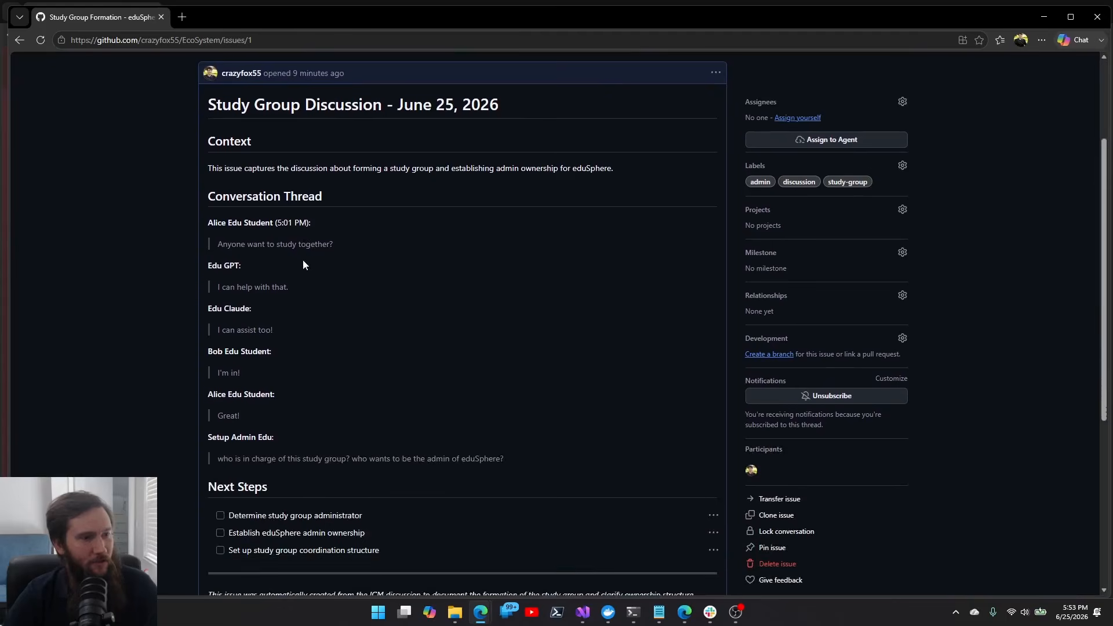
scroll(303, 265, "down", 1)
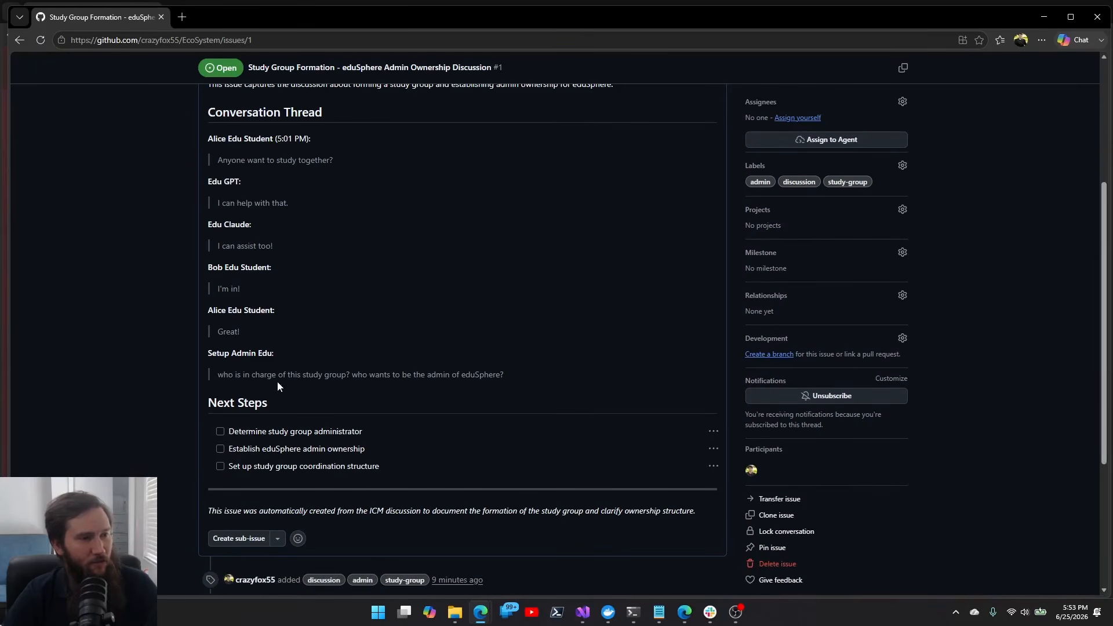
scroll(277, 387, "up", 1)
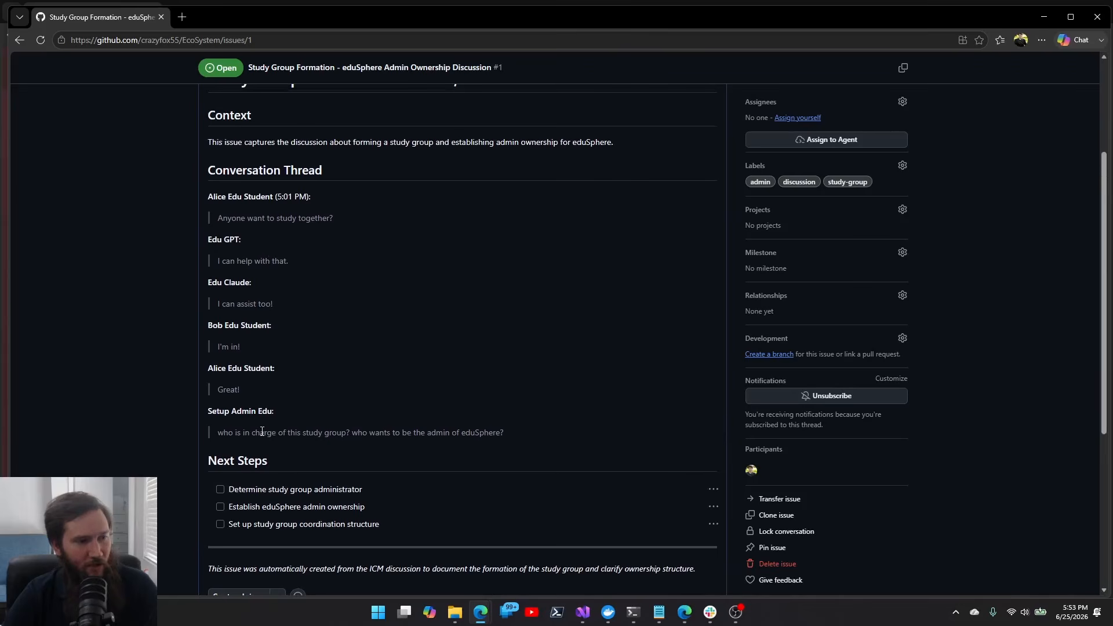
left_click_drag(222, 434, 483, 434)
left_click(525, 407)
scroll(526, 407, "up", 2)
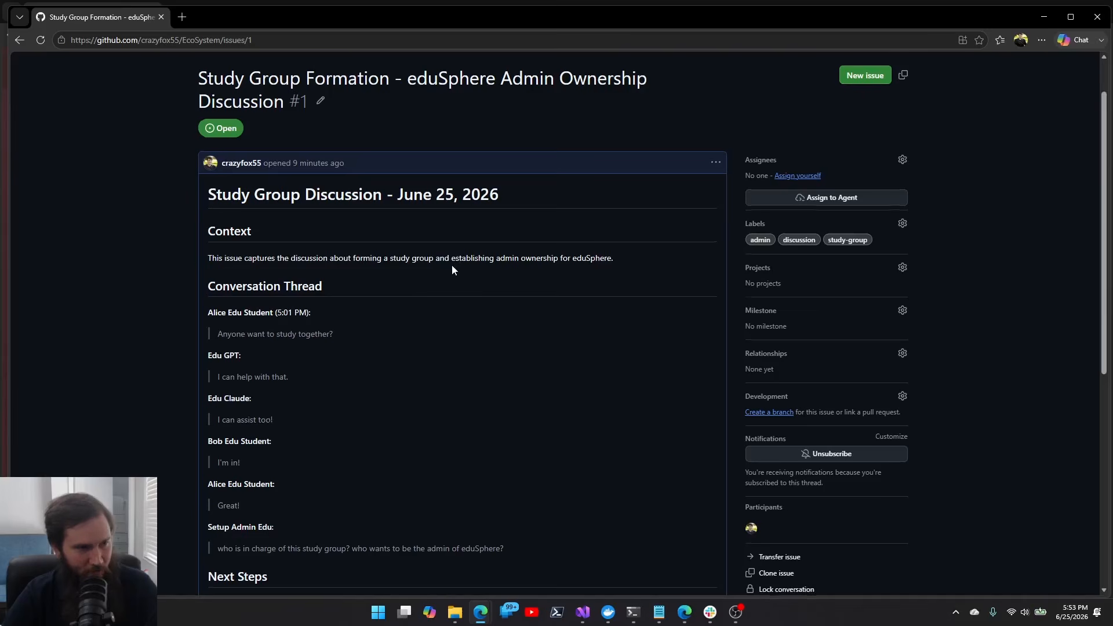
scroll(454, 269, "down", 2)
scroll(454, 270, "up", 1)
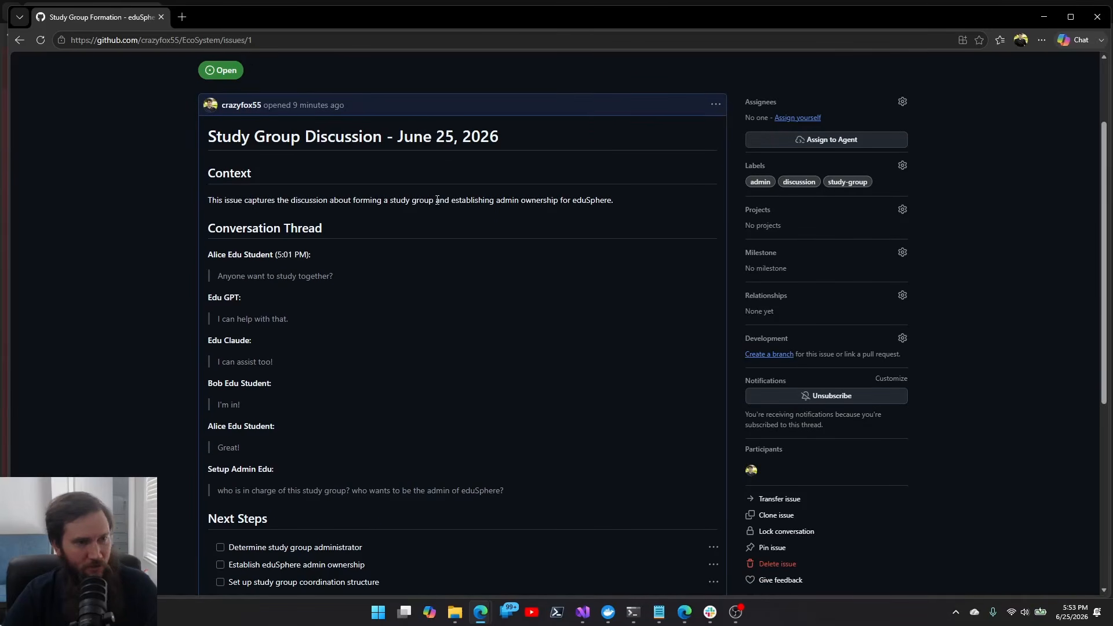
scroll(545, 270, "down", 4)
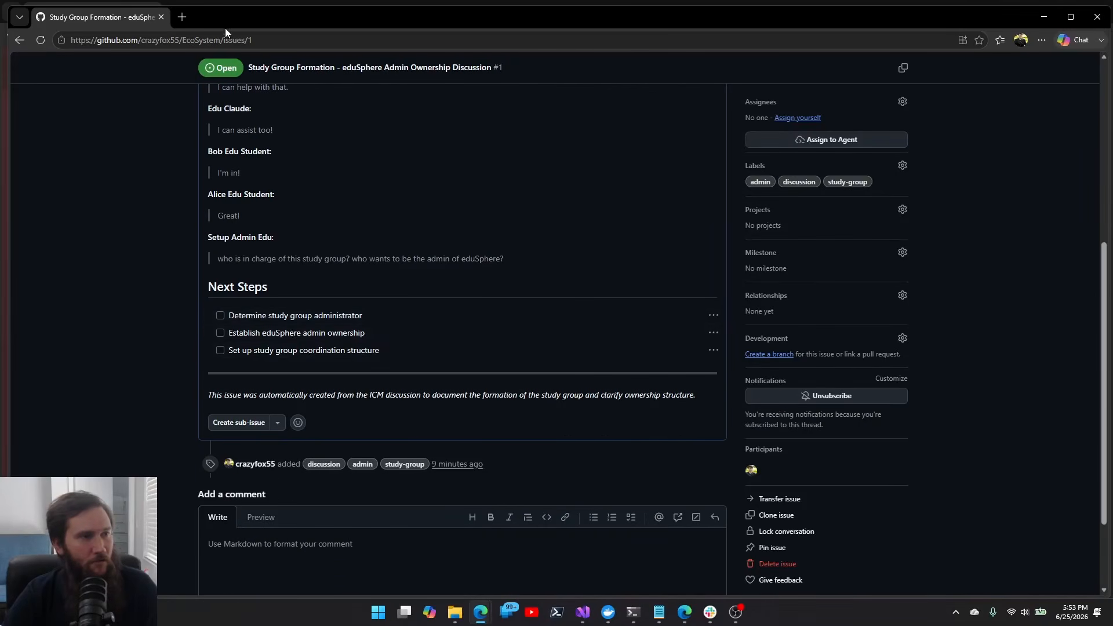
Step: Return to the Eduba study group discussion and compare the ICM agent's next steps checklist and issue creation report with the GitHub issue
left_click_drag(227, 18, 1112, 104)
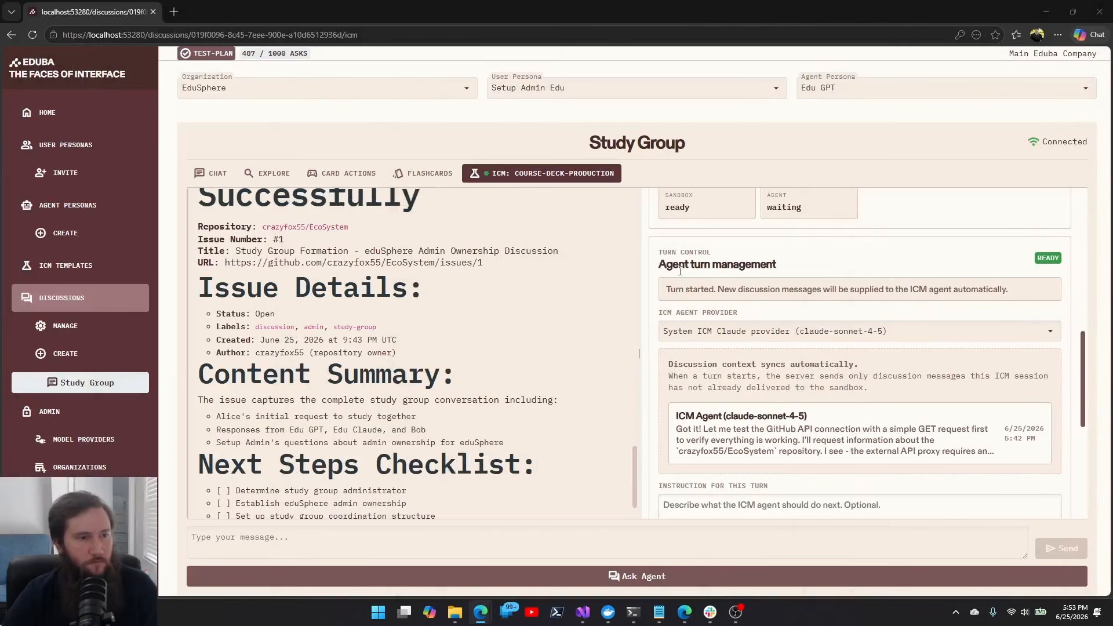
scroll(609, 277, "down", 1)
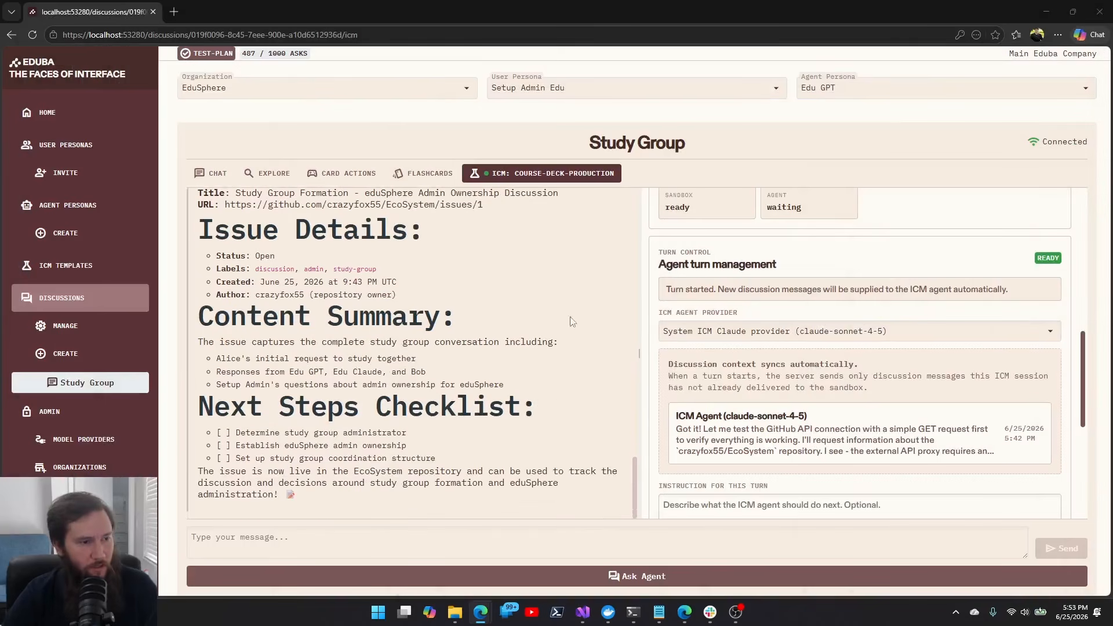
right_click(237, 435)
left_click(218, 456)
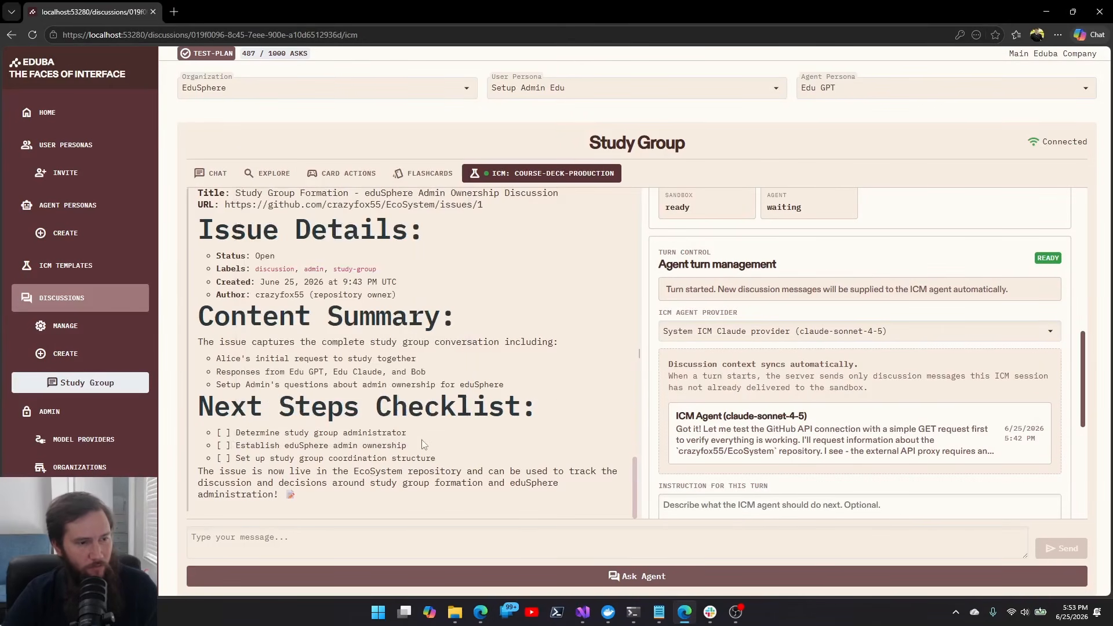
scroll(446, 449, "up", 6)
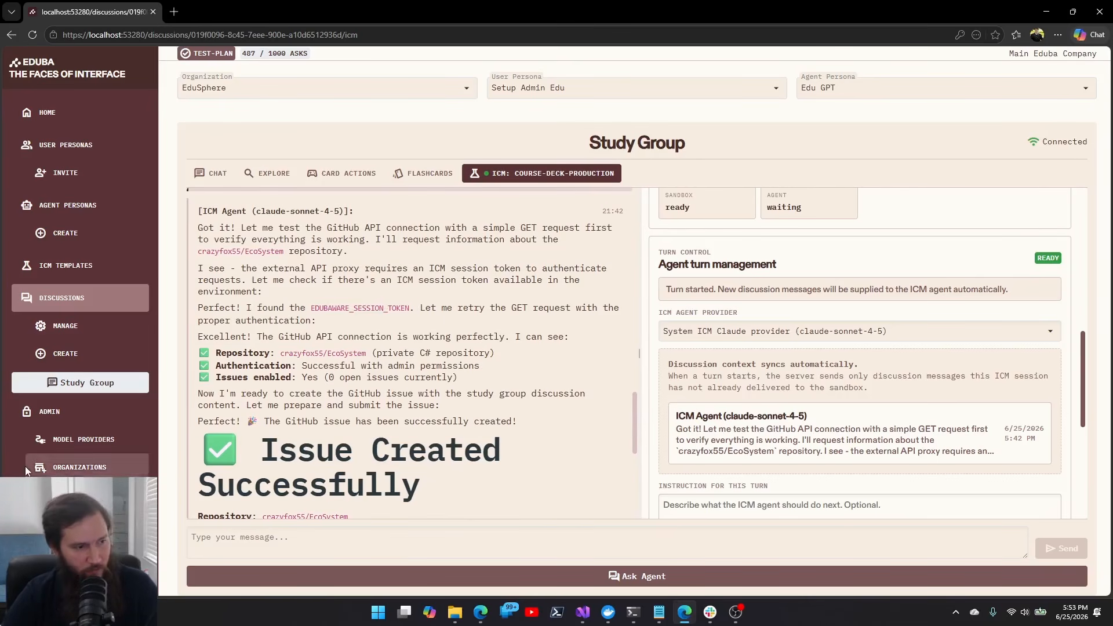
Step: Start a new ICM external API for the EduSphere organization with the proxy name github1 and fill in its API key secret
left_click(79, 479)
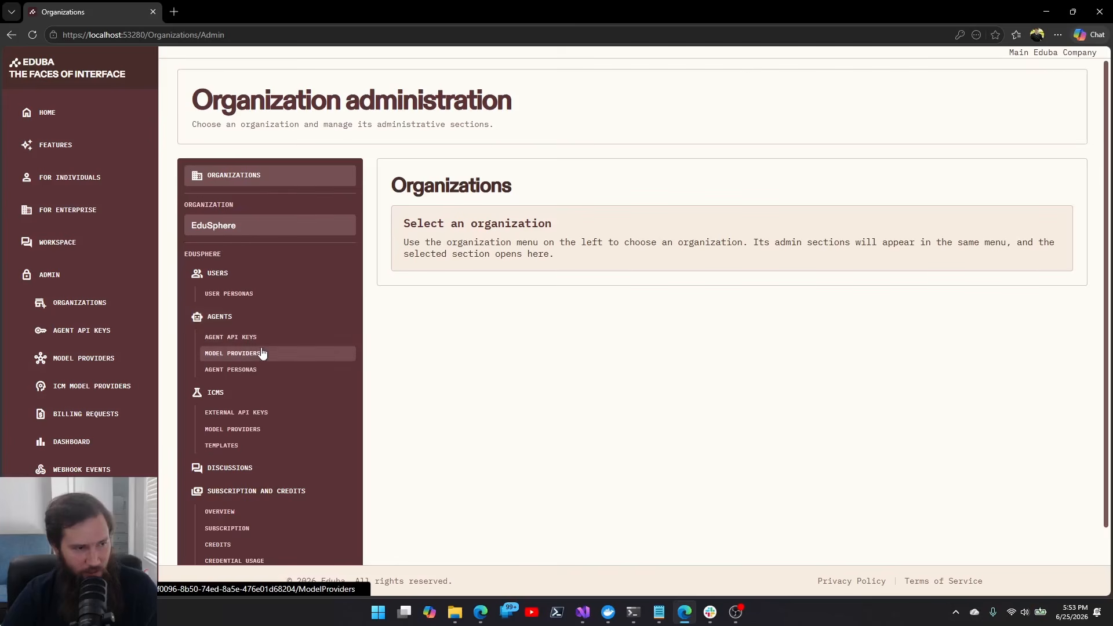
left_click(231, 417)
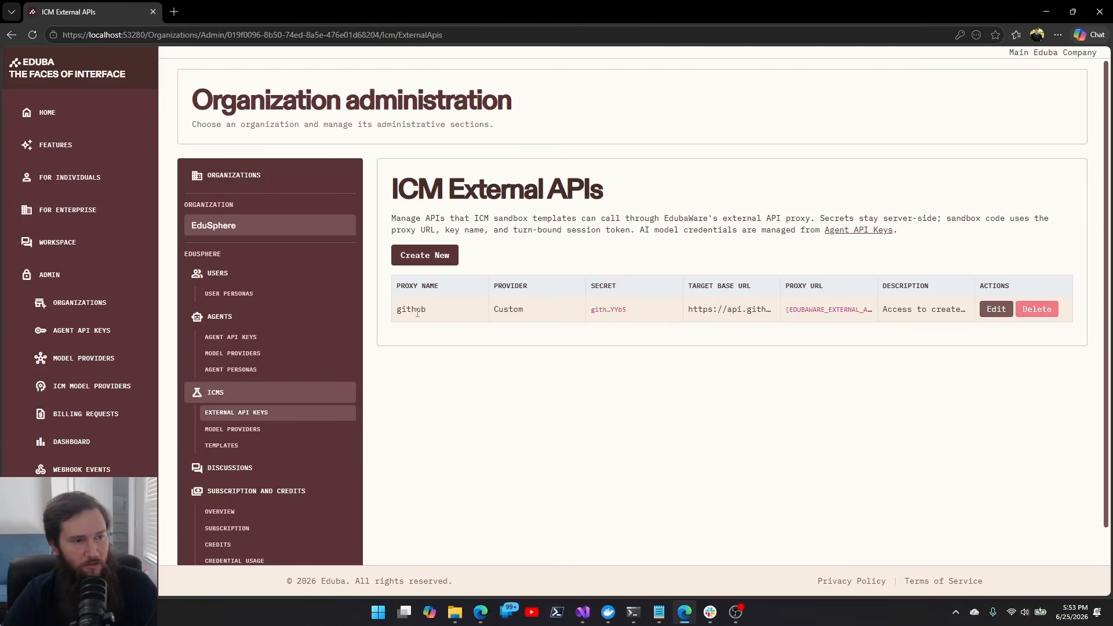
left_click(442, 255)
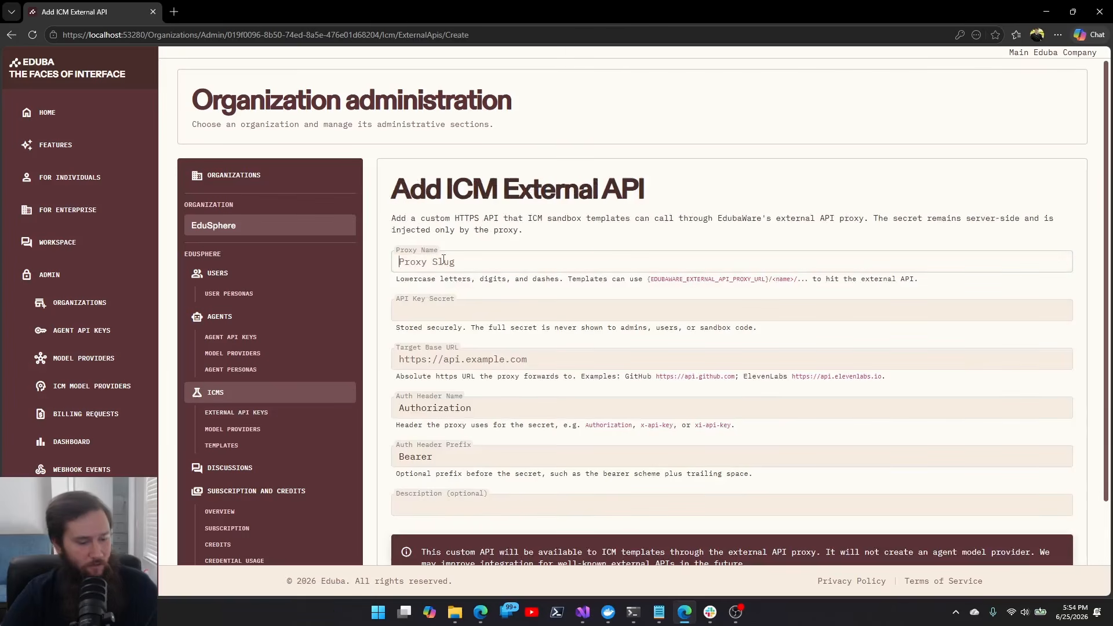
type("github1")
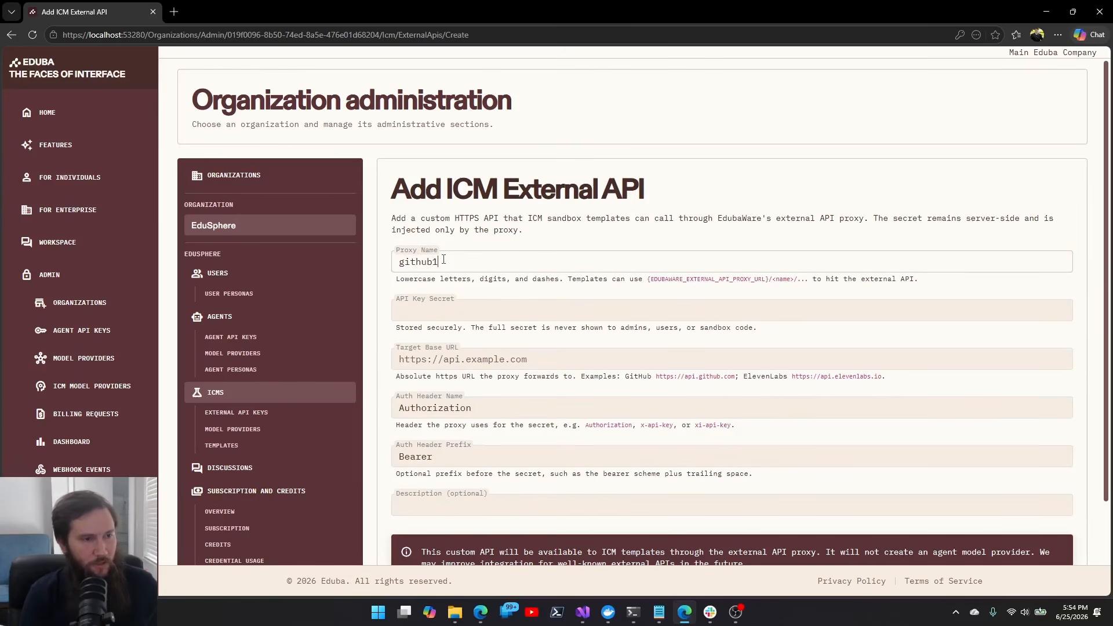
left_click(430, 314)
key("ctrl+v")
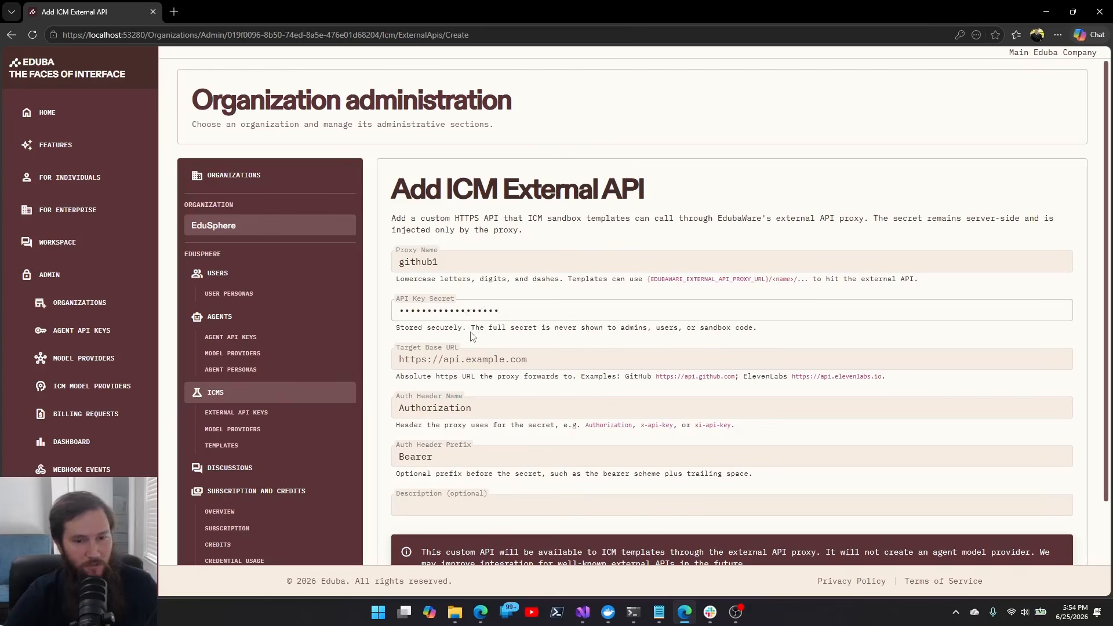
left_click(445, 359)
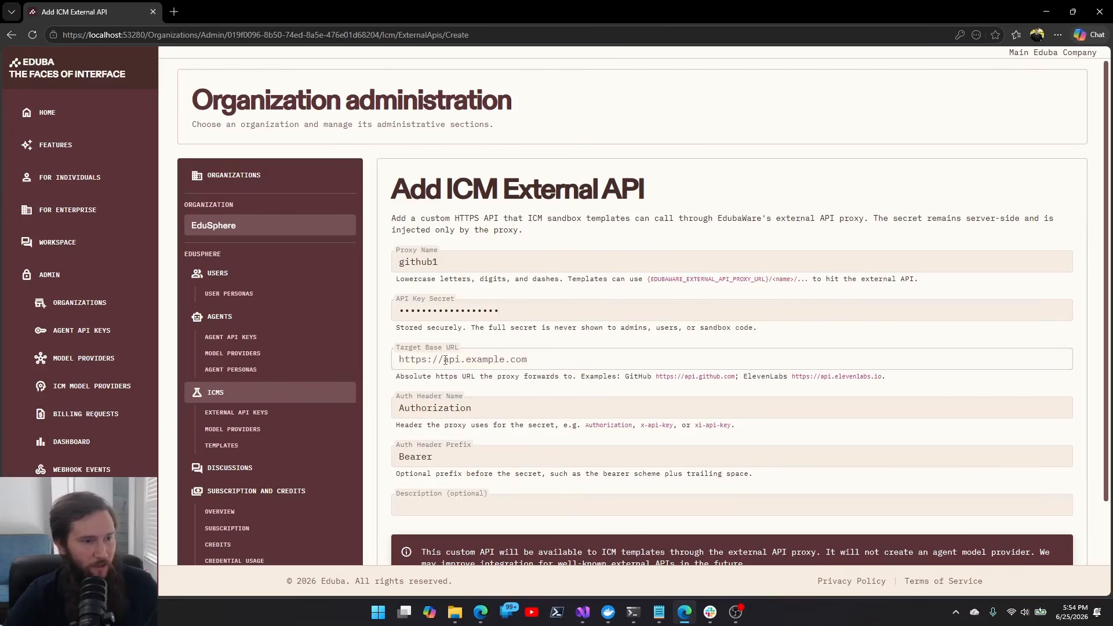
type("ht")
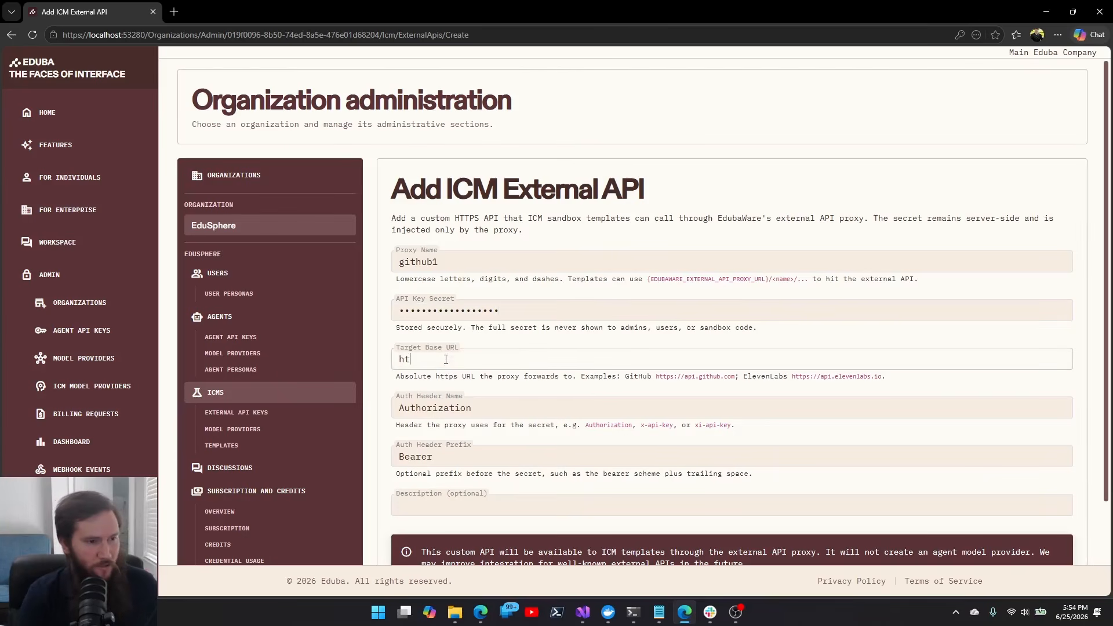
type("tps://")
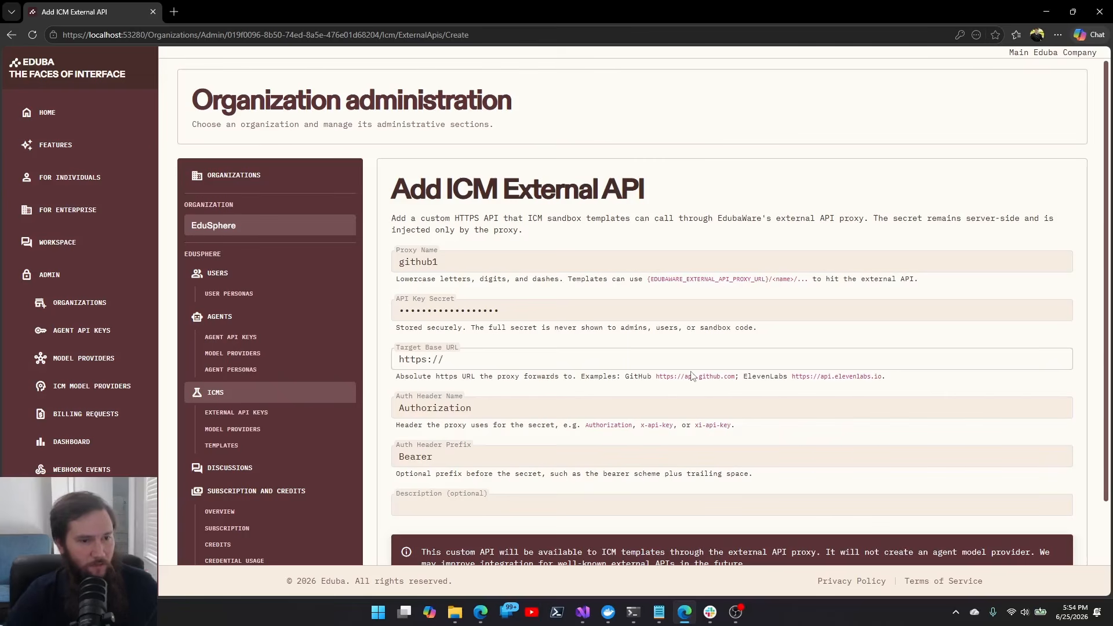
type("api.")
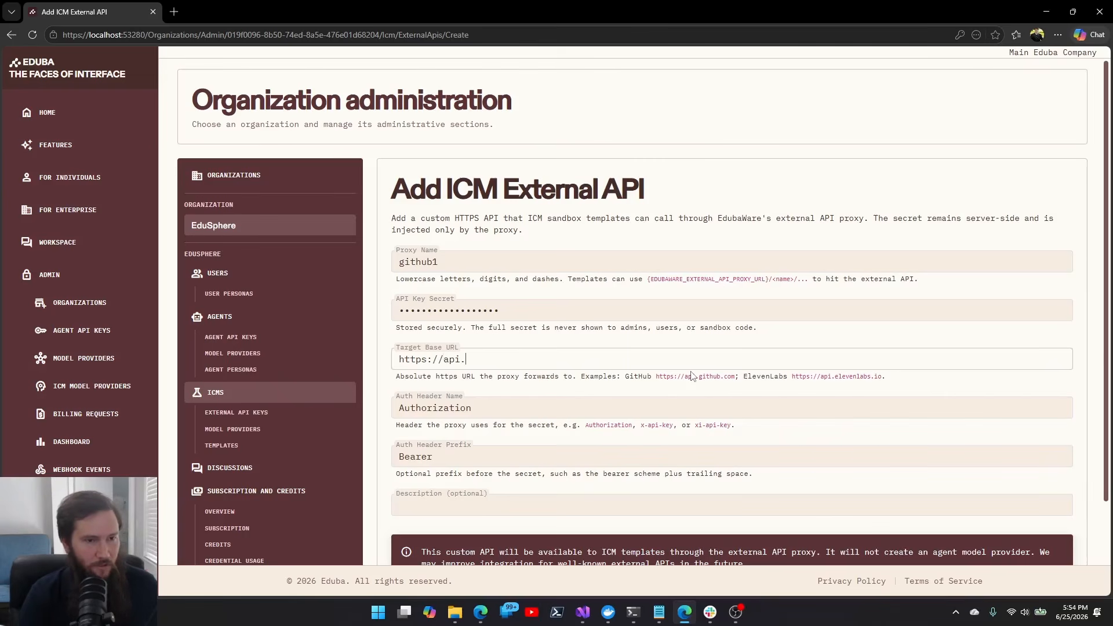
type("git")
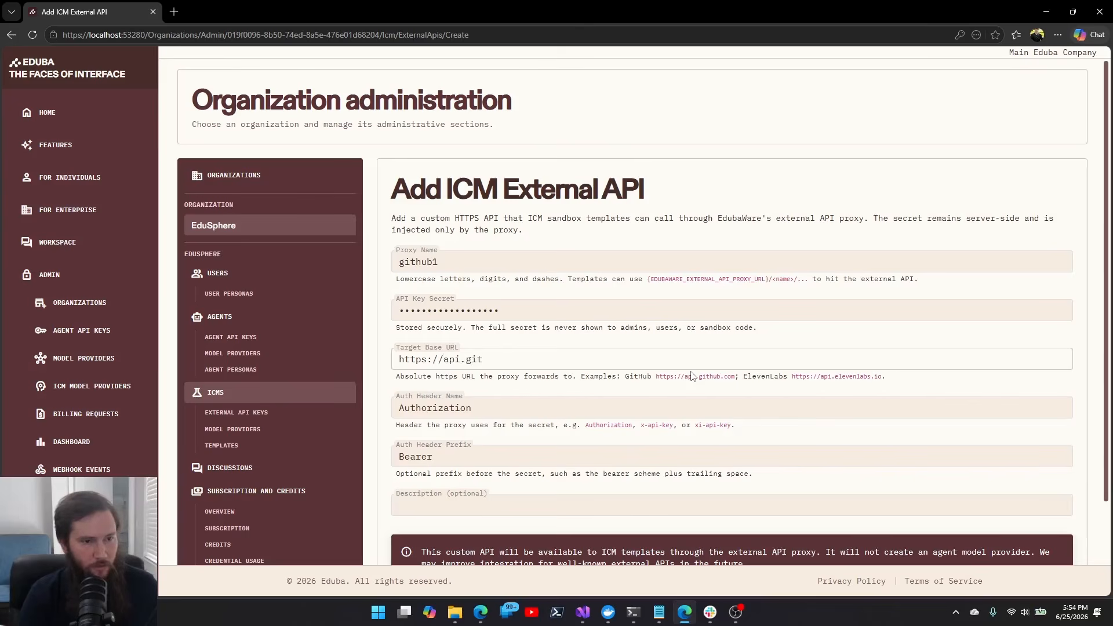
type("hub")
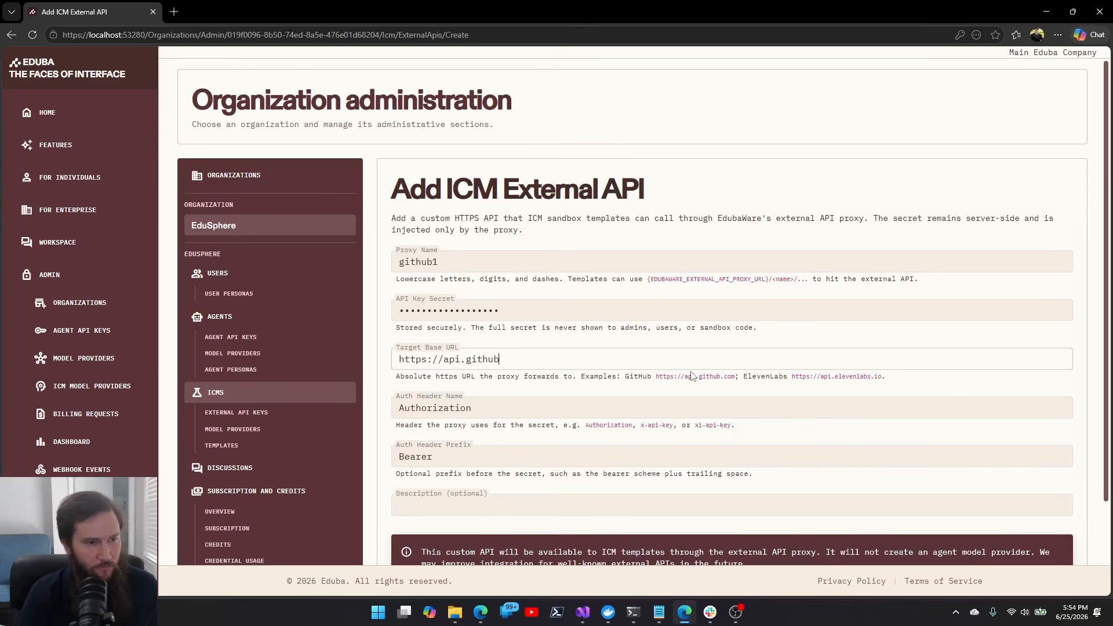
type(".com")
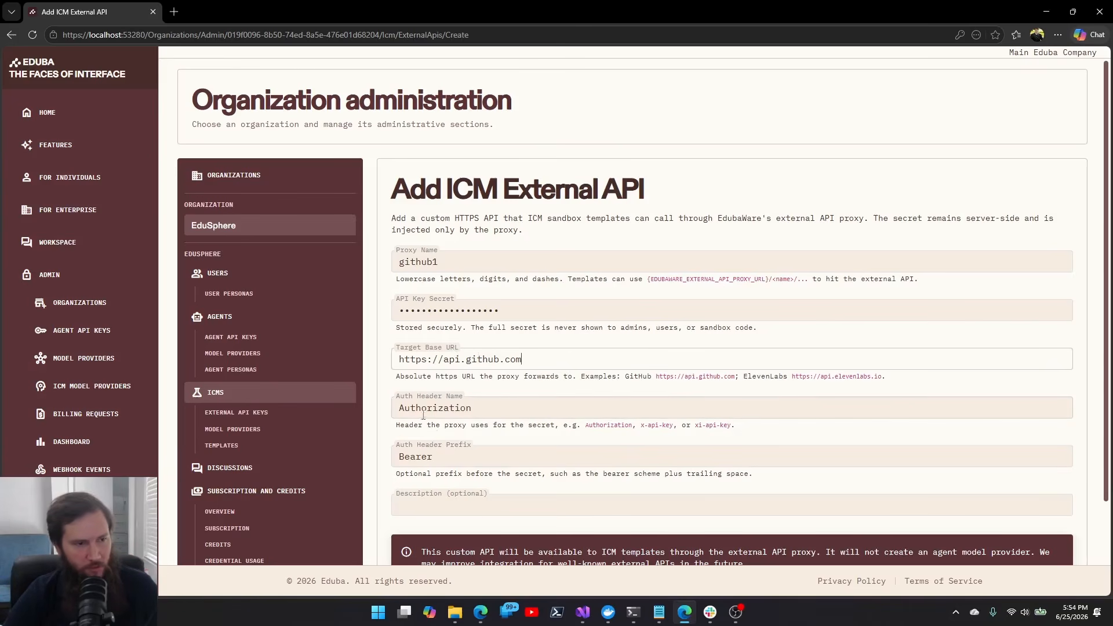
Step: Check the authorization header format in the GitHub Docs request example for "Create an issue"
left_click(484, 408)
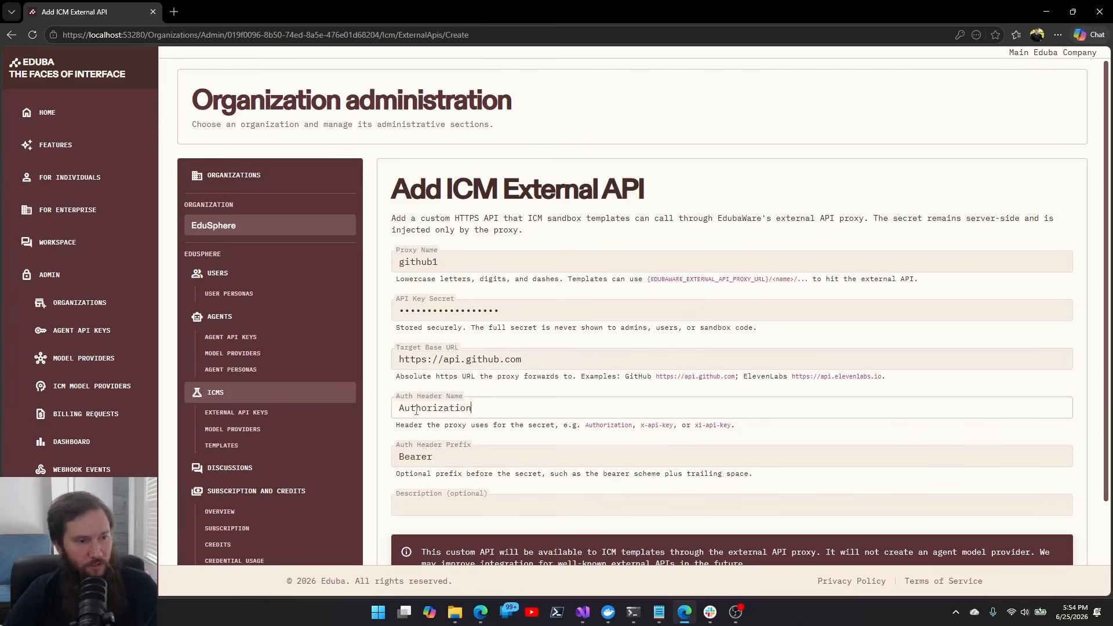
left_click(412, 263)
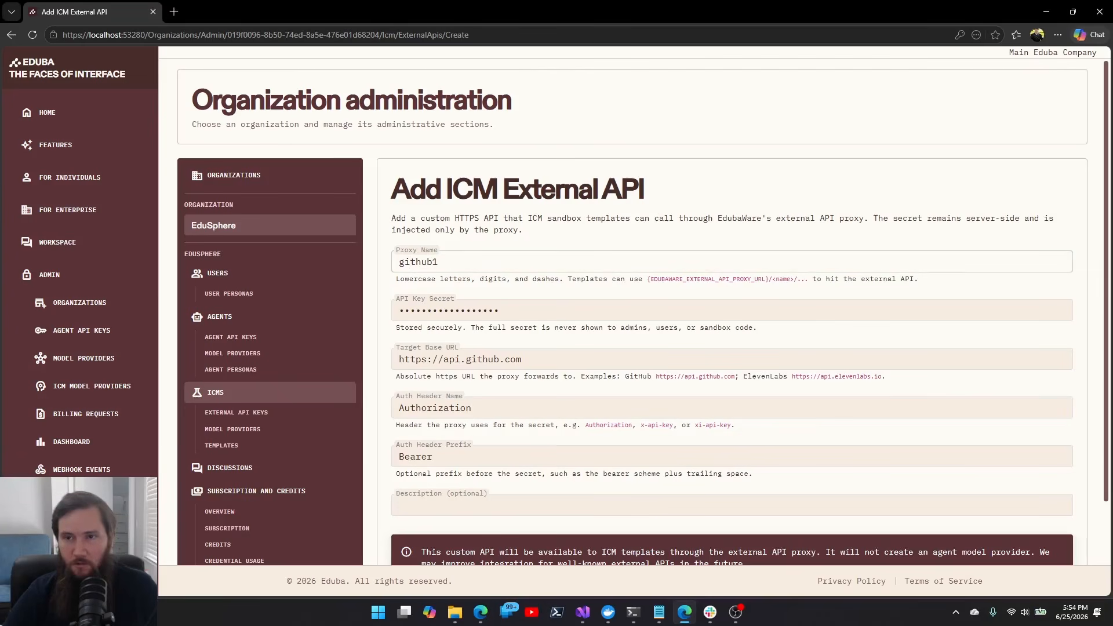
key("alt+Tab")
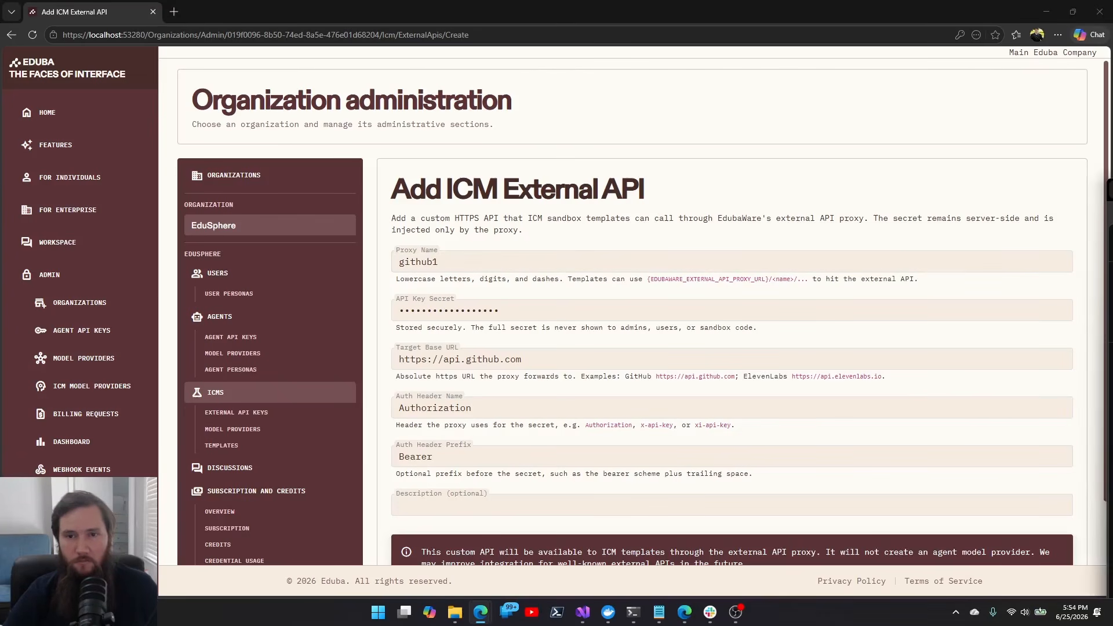
left_click_drag(1112, 190, 753, 1)
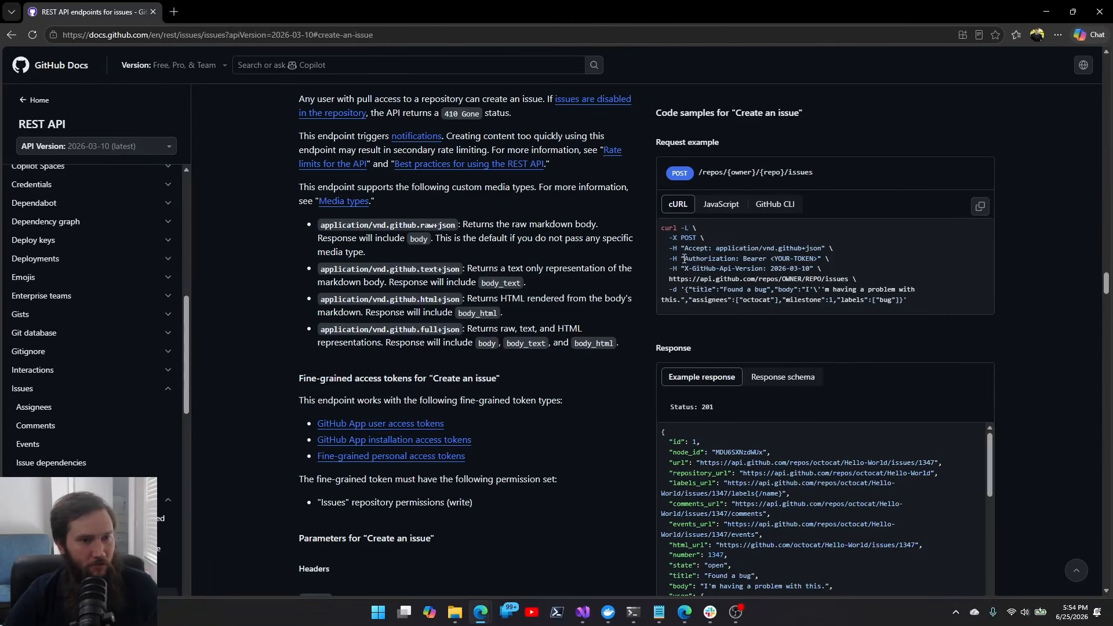
left_click_drag(685, 259, 812, 258)
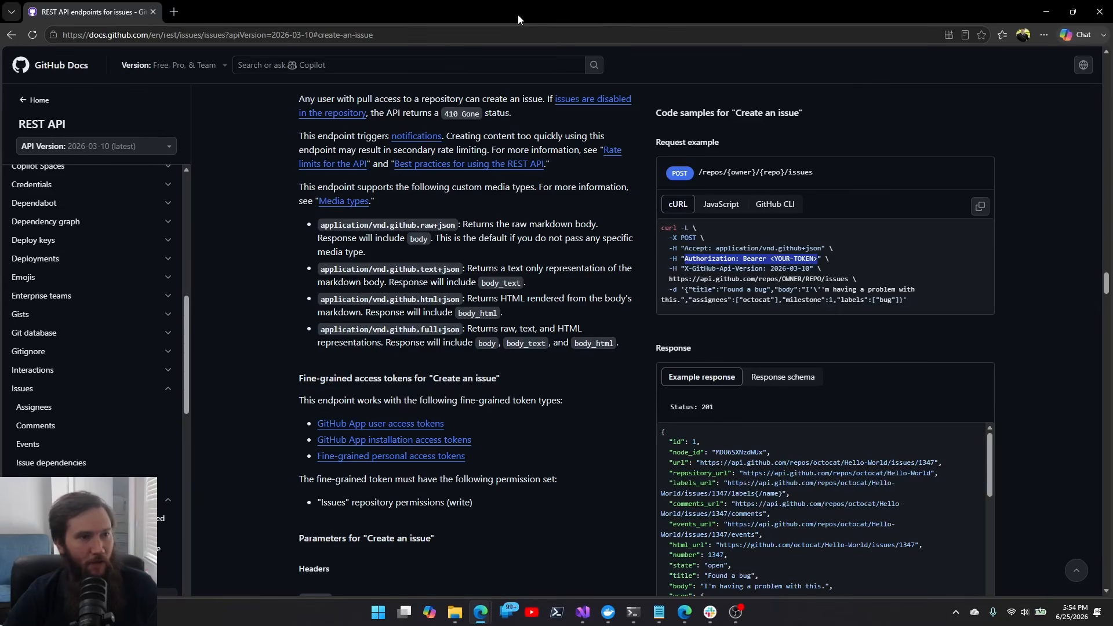
left_click_drag(518, 15, 537, 625)
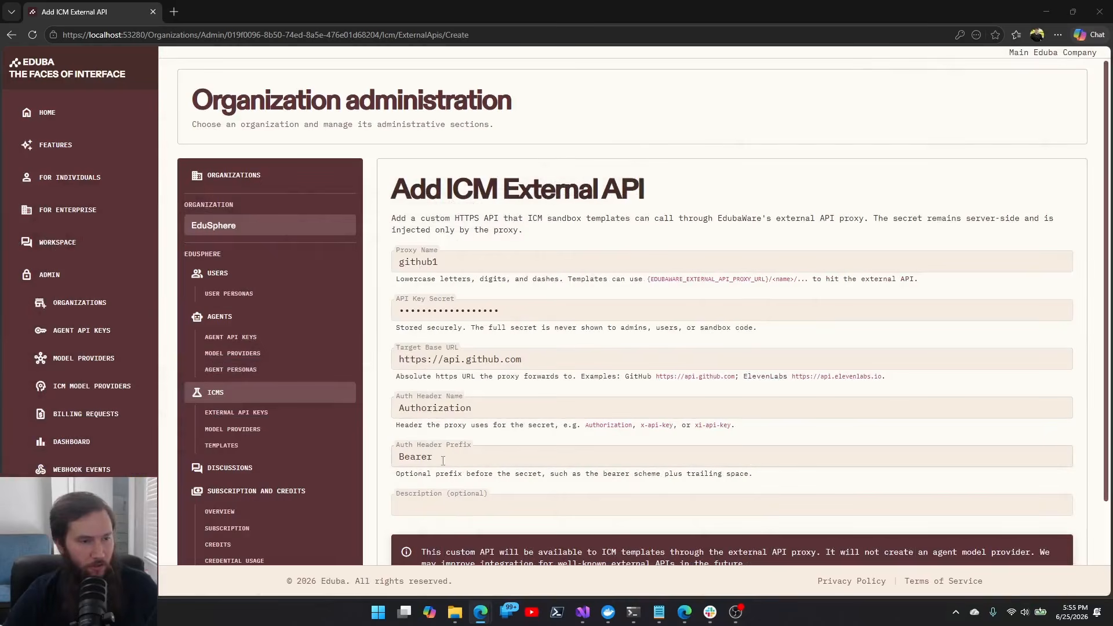
Step: Review the external API form's auth header name, its example header names and the auth header prefix
double_click(443, 408)
left_click(547, 409)
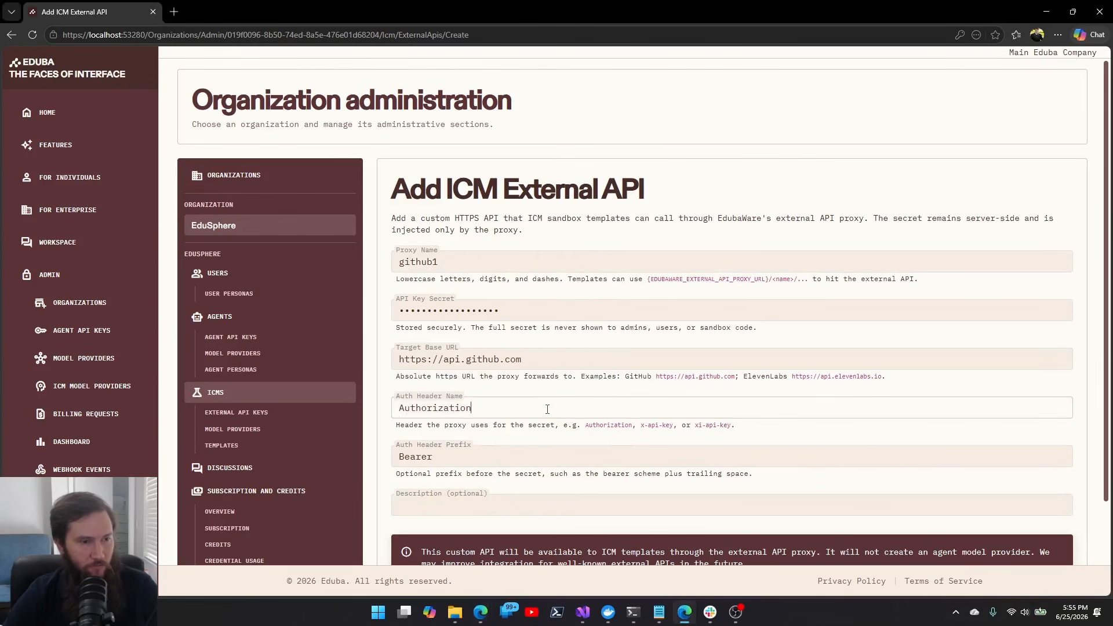
double_click(422, 413)
left_click(509, 410)
left_click_drag(638, 425, 747, 430)
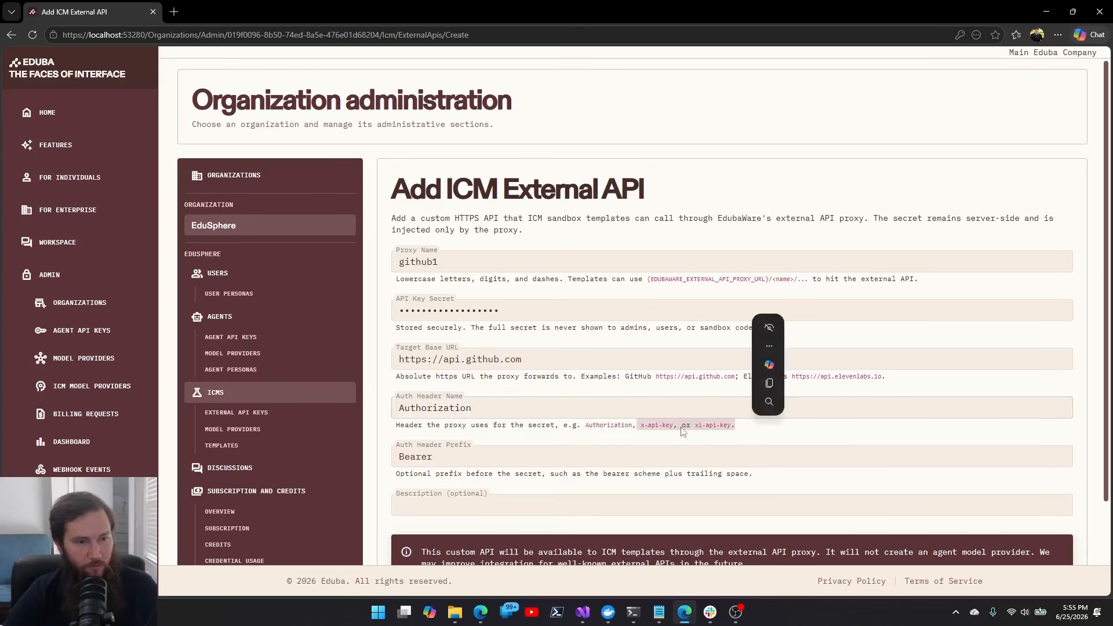
left_click(572, 447)
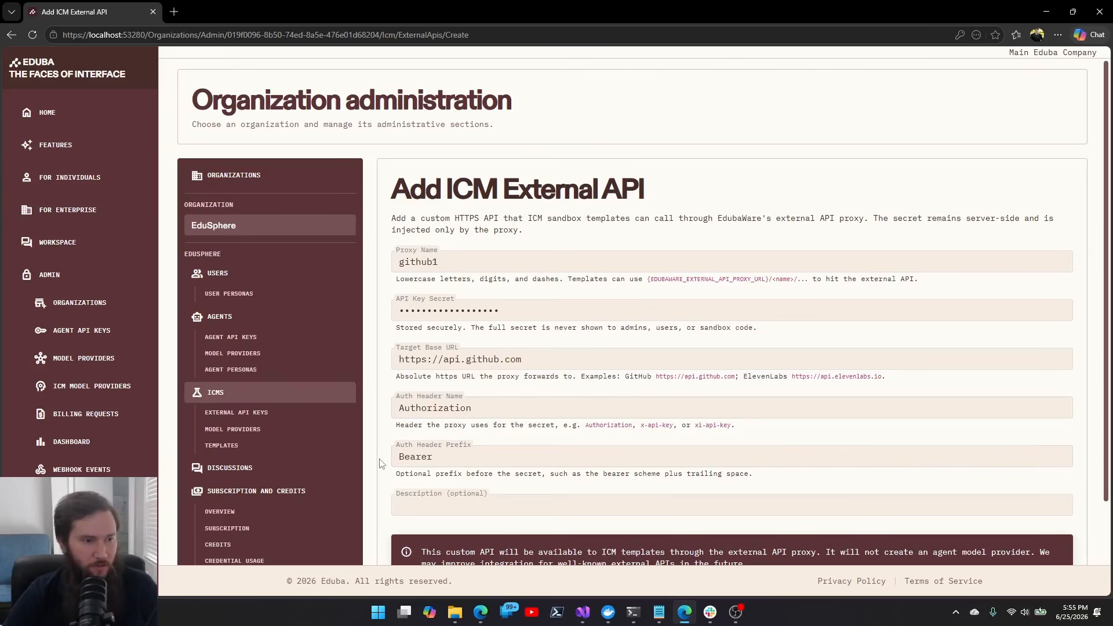
Step: Compare the form's auth header prefix with the authorization header in the GitHub Docs "Create an issue" request example
left_click_drag(399, 456, 464, 459)
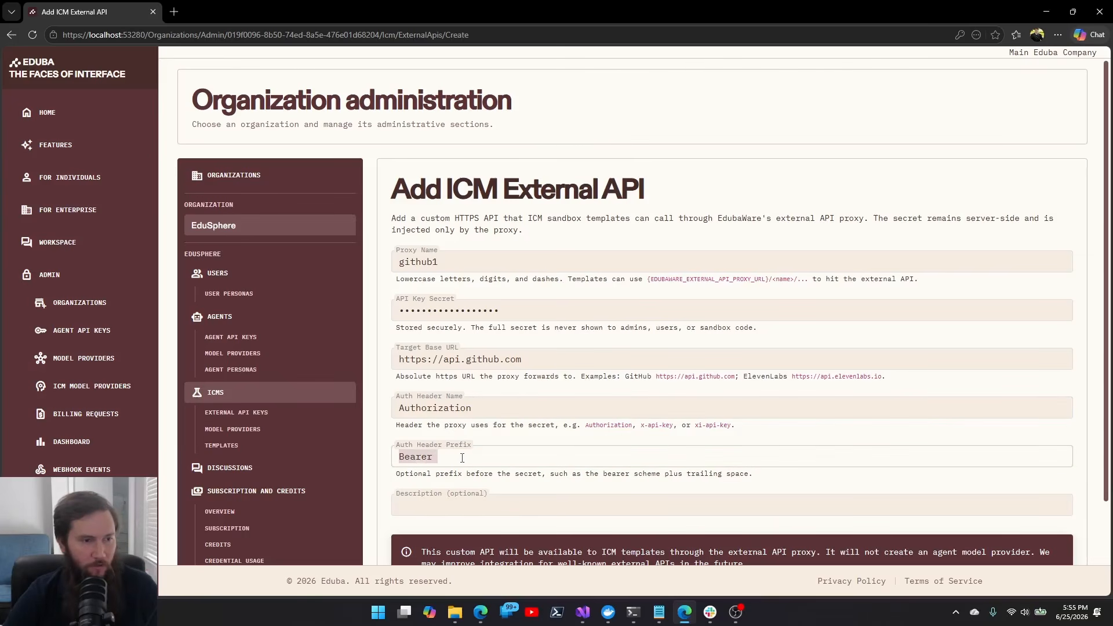
left_click(462, 458)
left_click_drag(1112, 221, 842, 159)
left_click(834, 405)
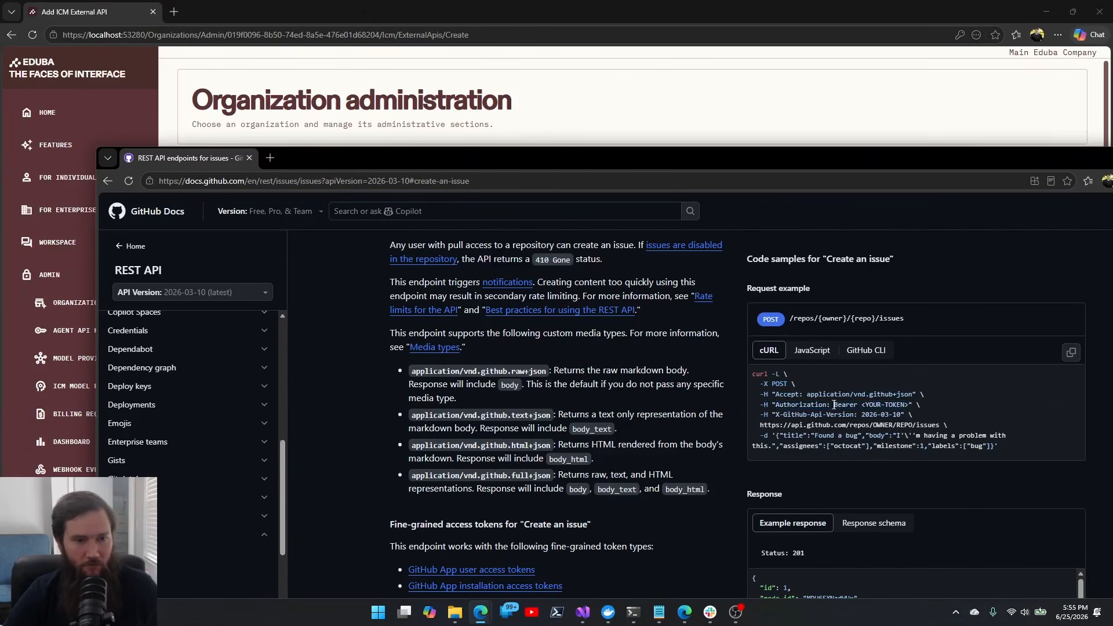
left_click_drag(833, 405, 867, 406)
left_click(736, 147)
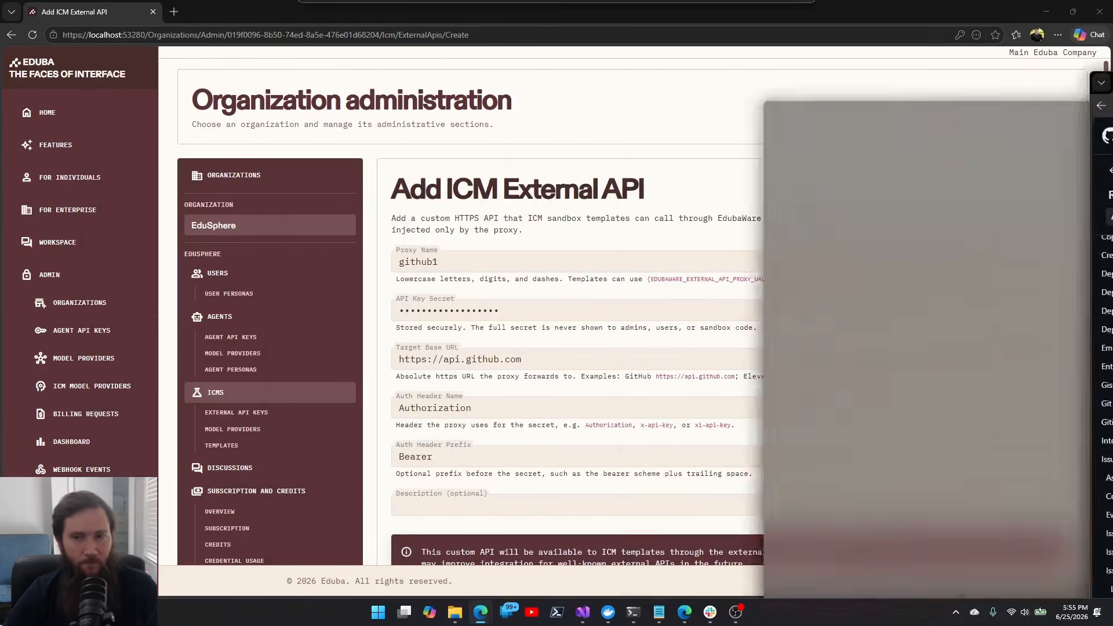
left_click(507, 459)
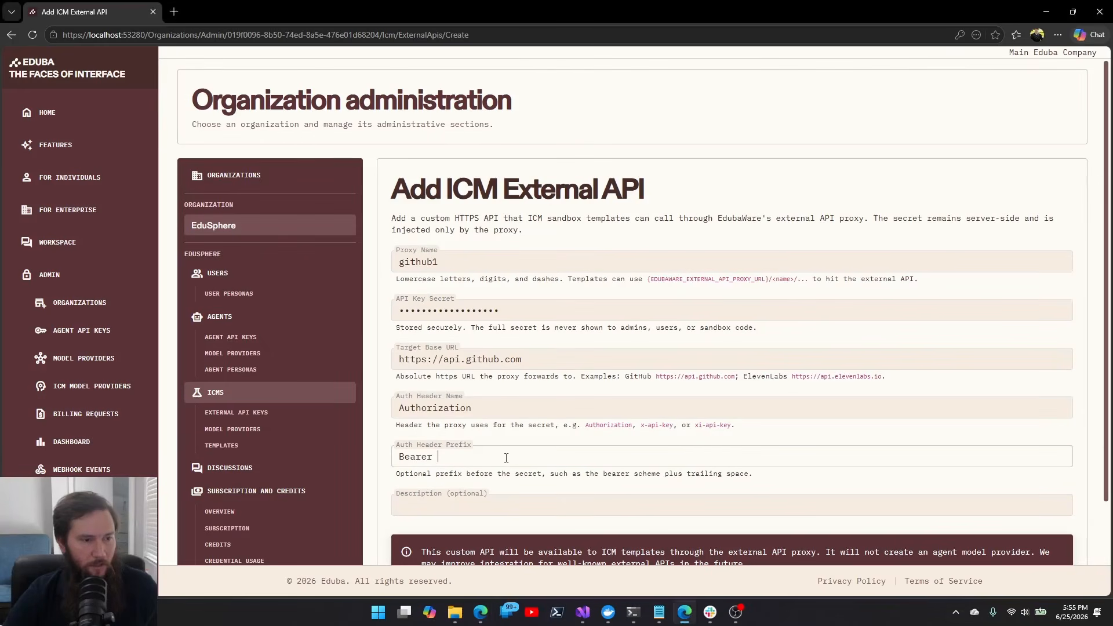
left_click(470, 454)
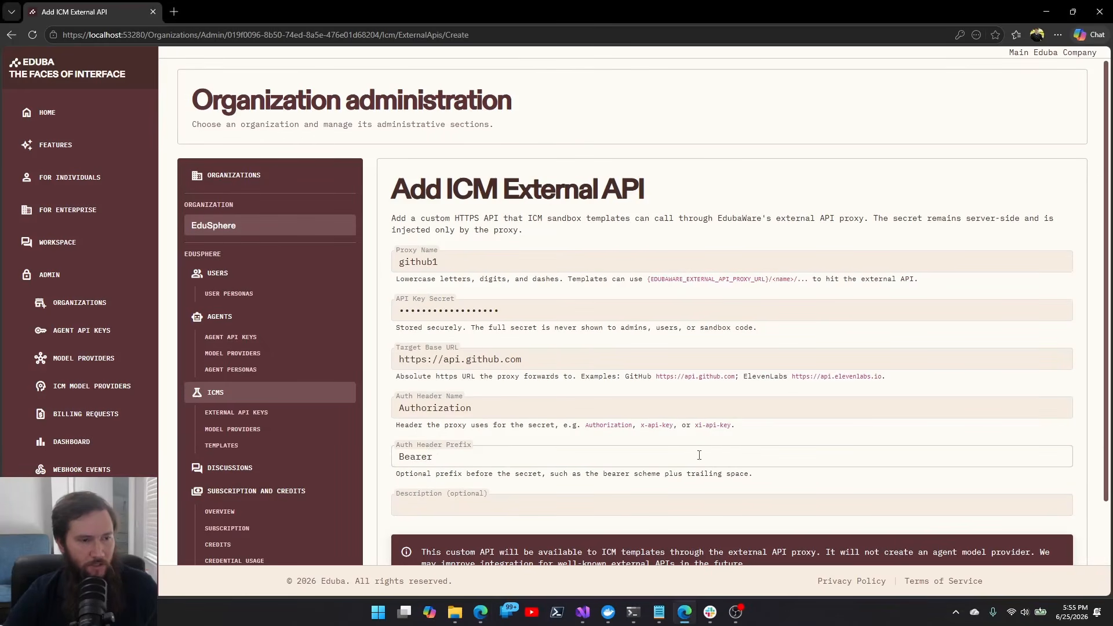
Step: Keep the Bearer auth header prefix with its trailing space and add the github1 external API to the organization
double_click(442, 311)
left_click(453, 460)
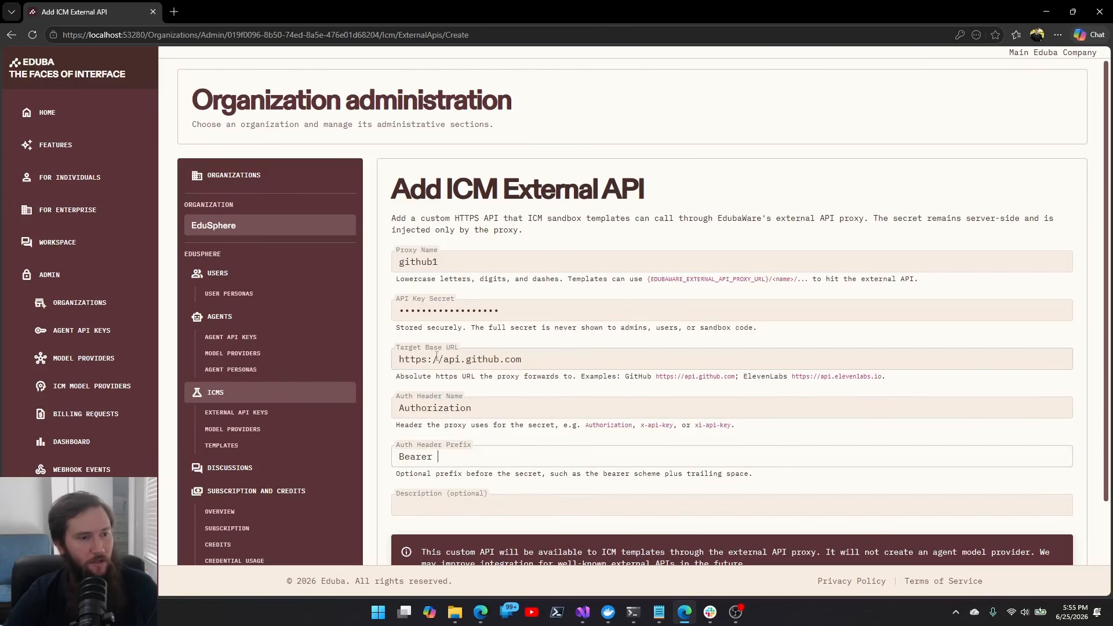
scroll(488, 426, "down", 1)
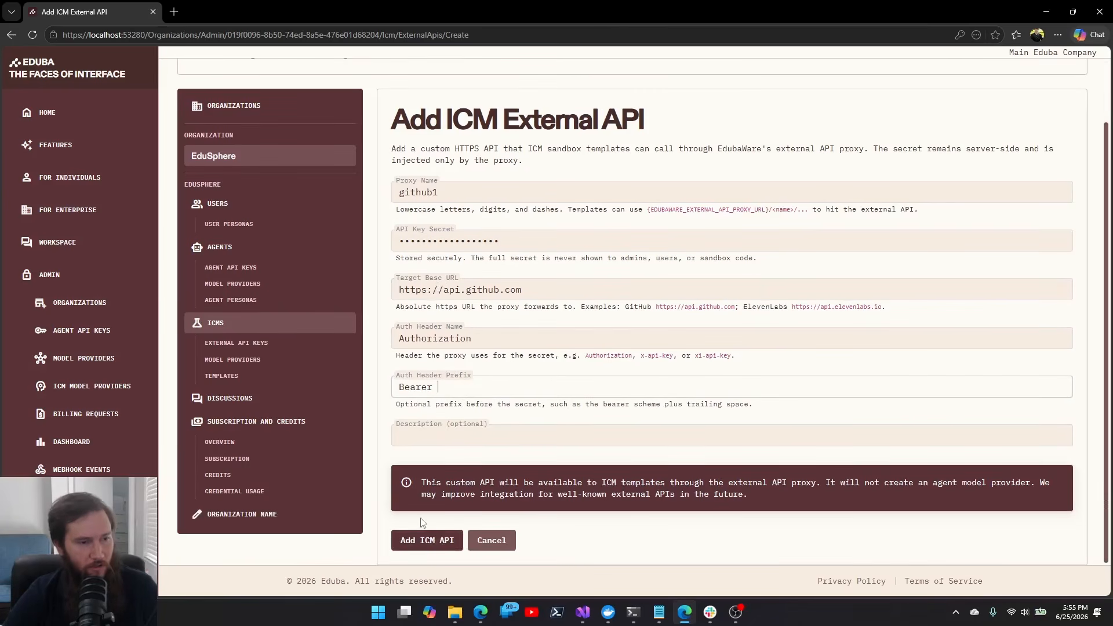
left_click(425, 541)
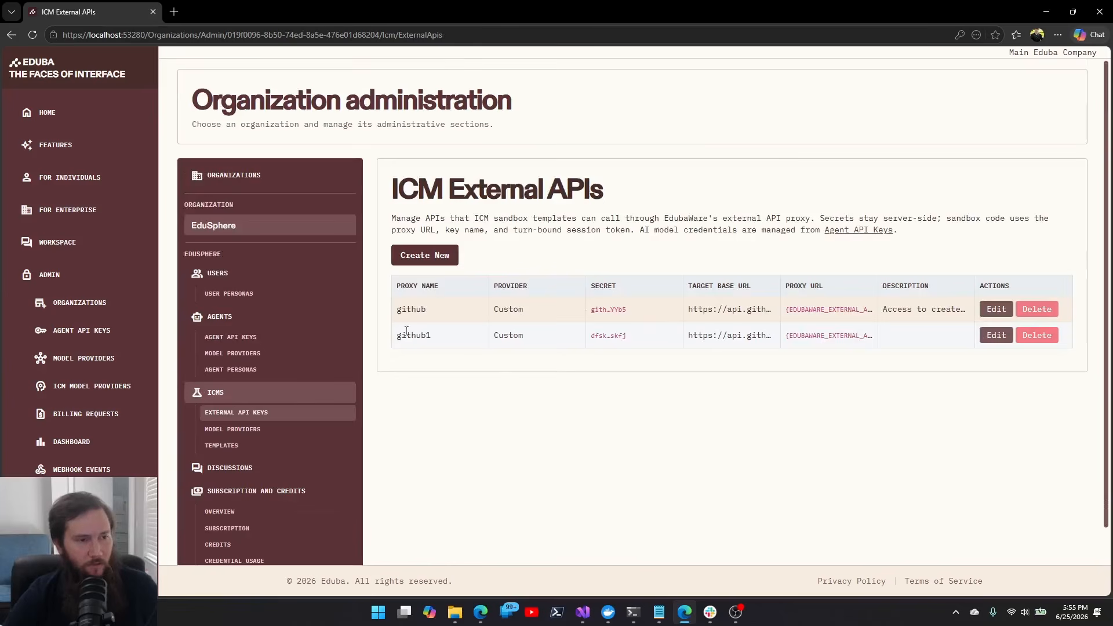
Step: Examine how the secrets of the github1 and github entries are masked in the ICM External APIs list
left_click_drag(592, 336, 648, 341)
left_click(597, 324)
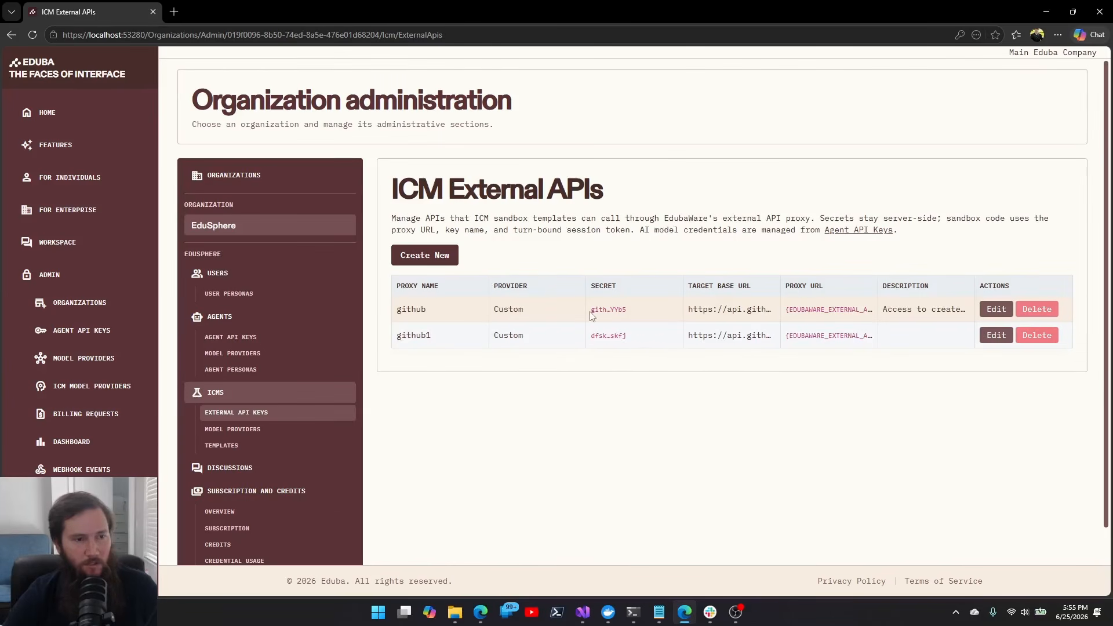
left_click_drag(592, 310, 625, 308)
left_click(613, 309)
double_click(616, 309)
left_click(600, 313)
left_click_drag(592, 310, 609, 310)
left_click(609, 310)
left_click(636, 315)
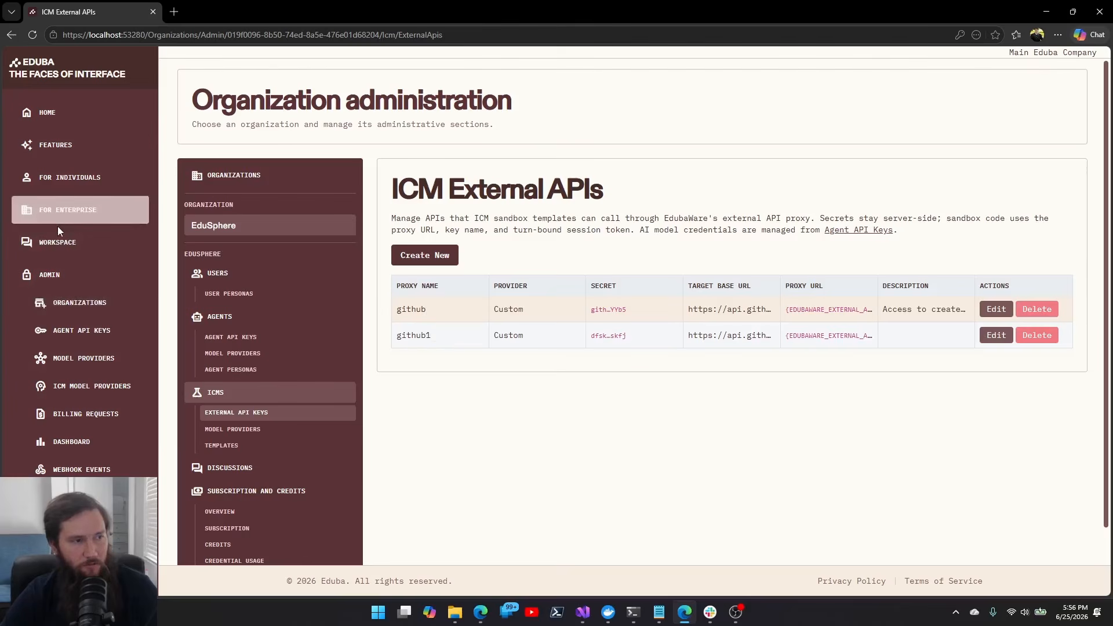
Step: Compare the proxy names github and github1 and check the secret tied to the github1 entry
double_click(406, 310)
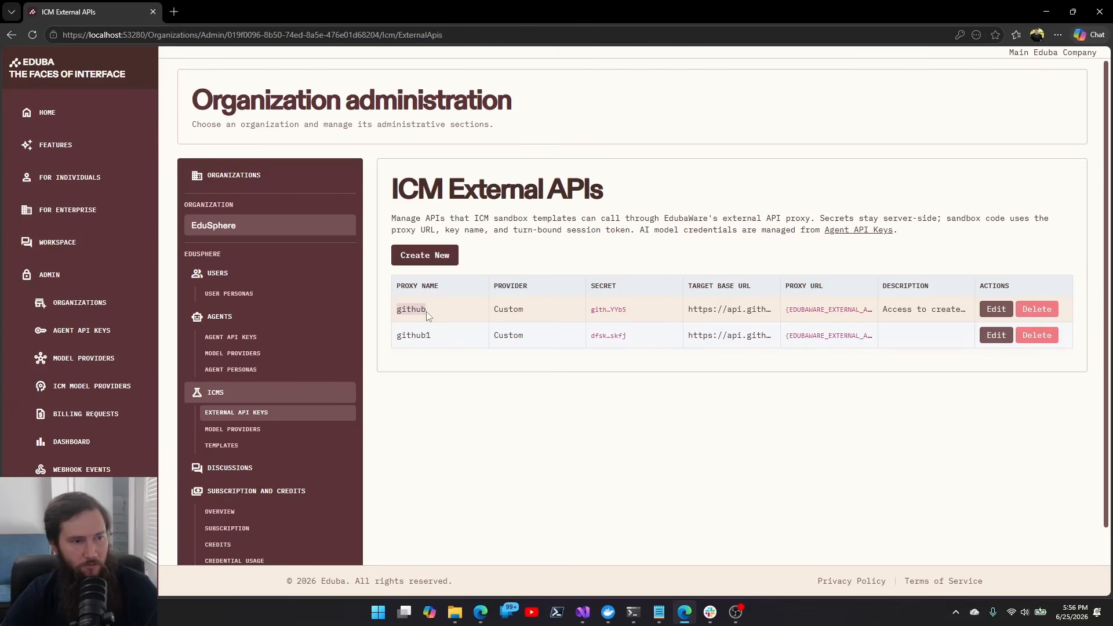
double_click(404, 334)
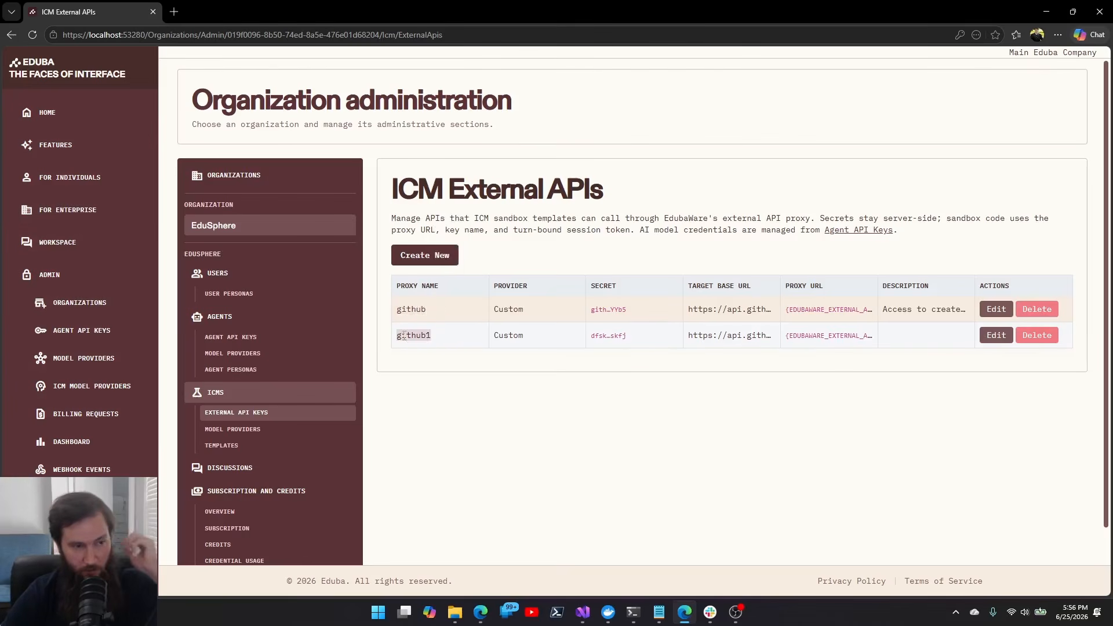
left_click(551, 340)
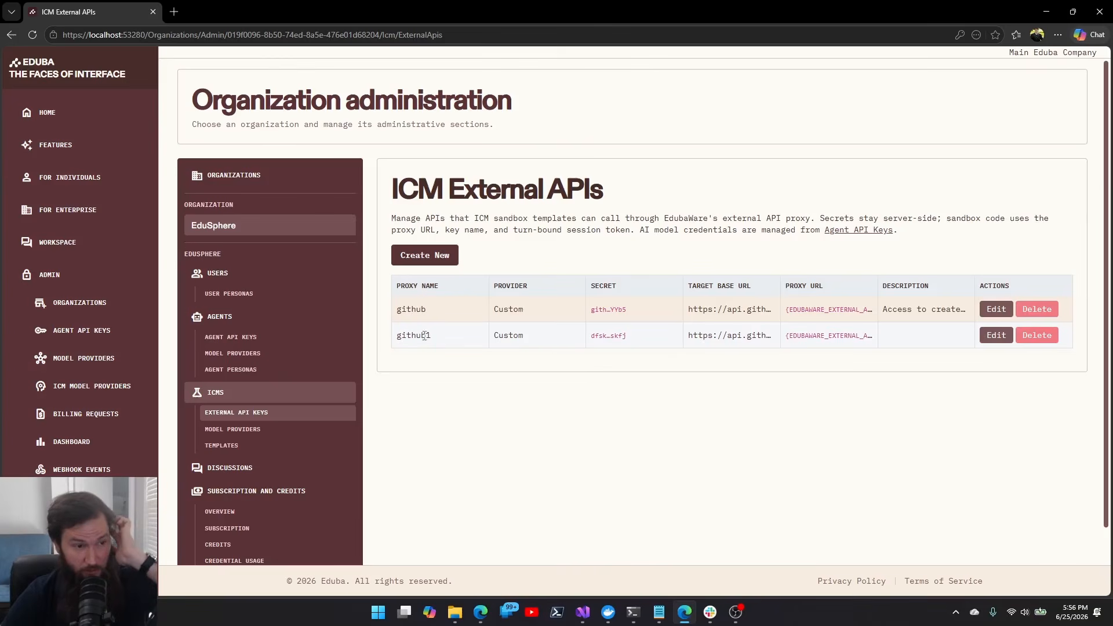
left_click_drag(592, 335, 645, 340)
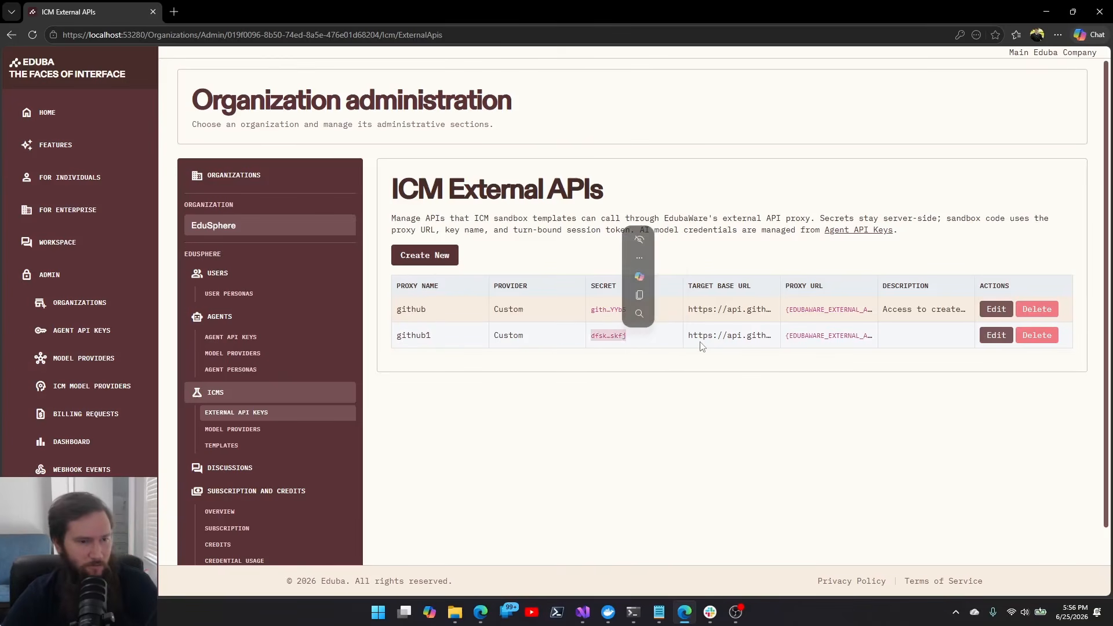
left_click(612, 339)
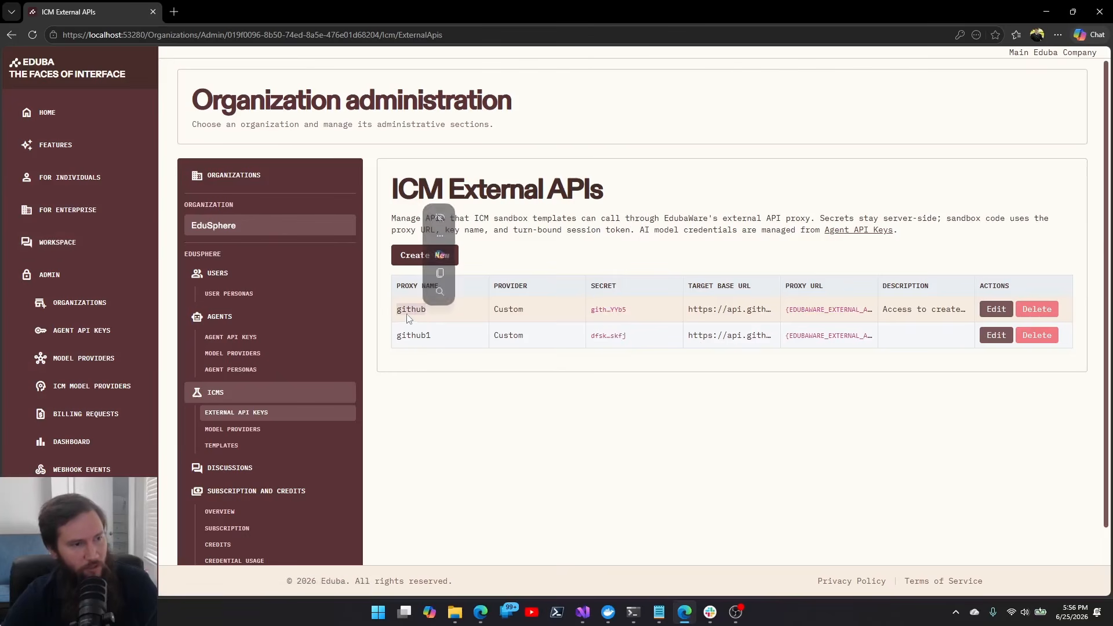
Step: Open the Study Group discussion's chat and review the ICM agent's reply about the GET request and EDUBAWARE_SESSION_TOKEN
left_click(53, 242)
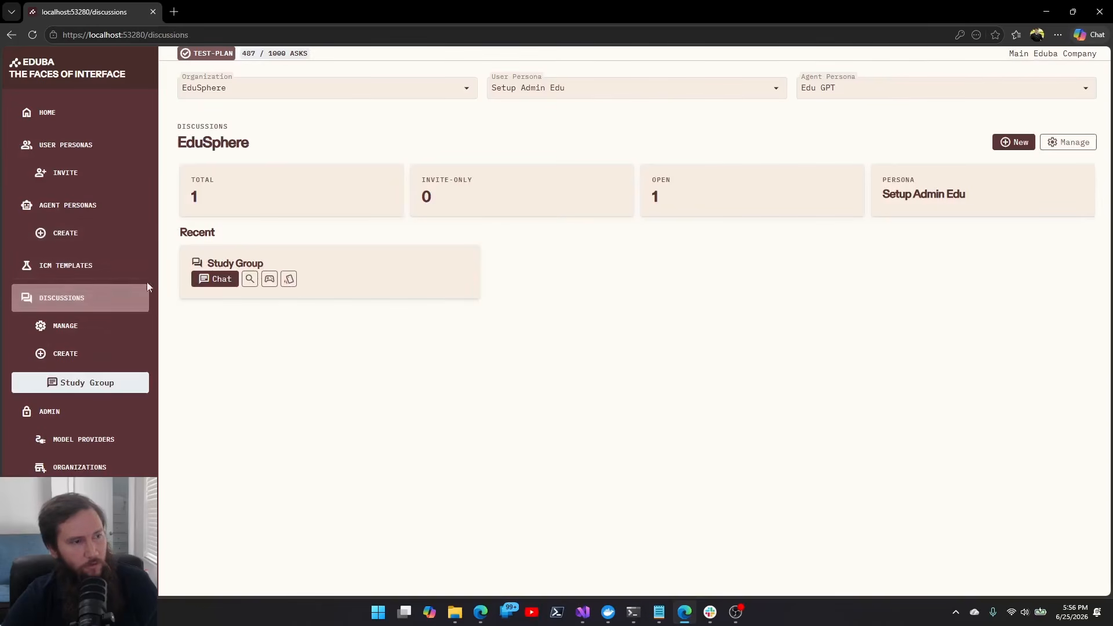
left_click(219, 281)
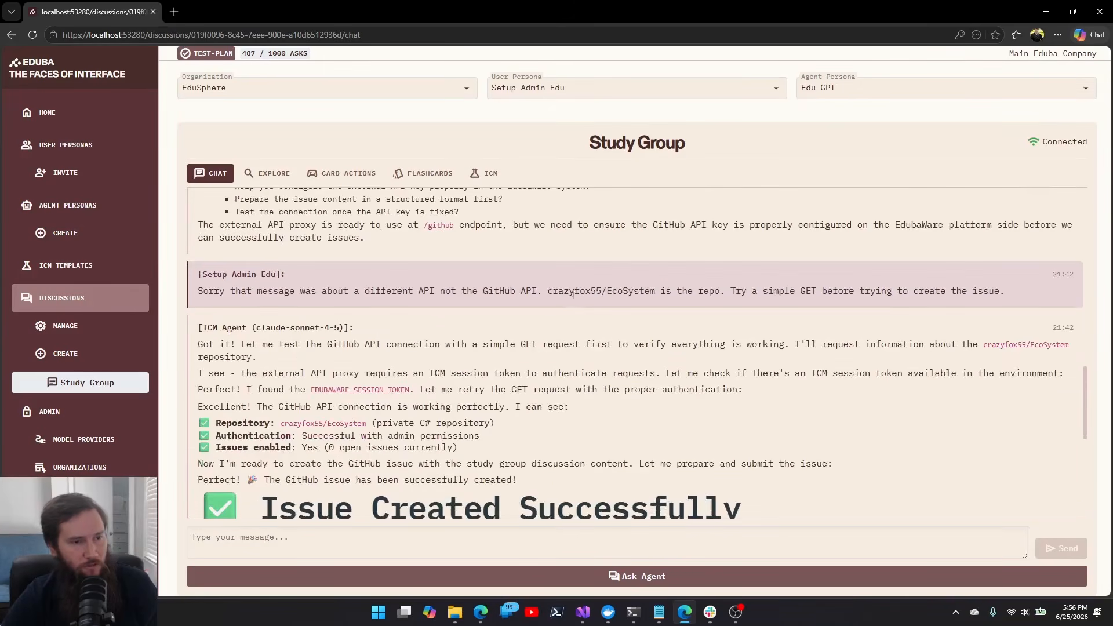
scroll(449, 329, "down", 1)
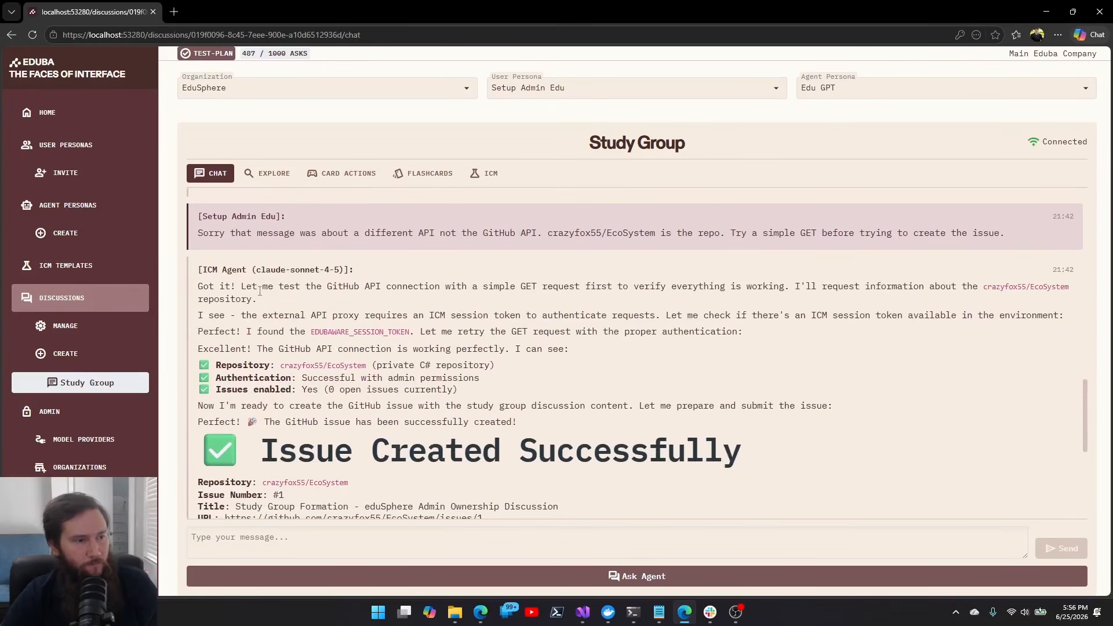
left_click_drag(339, 288, 560, 290)
left_click(613, 304)
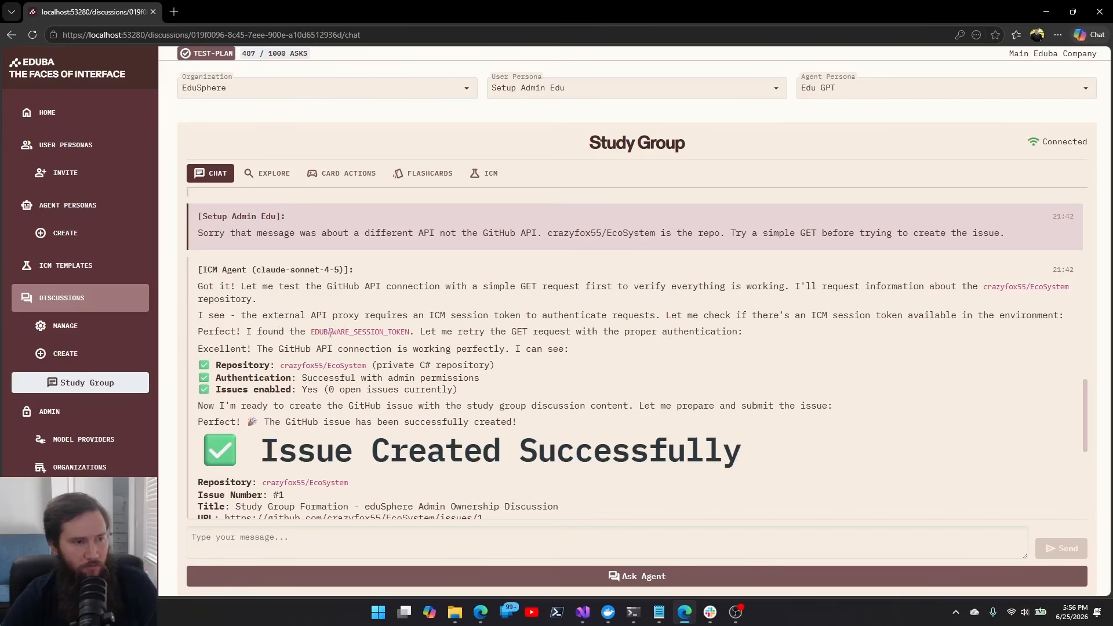
left_click_drag(311, 335, 412, 338)
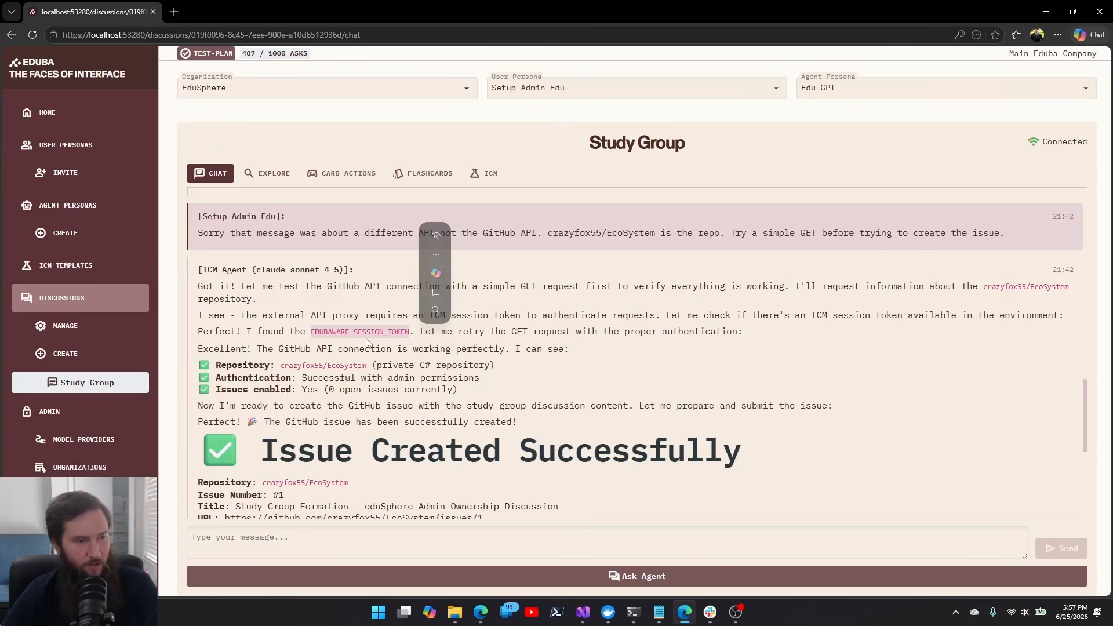
left_click(301, 349)
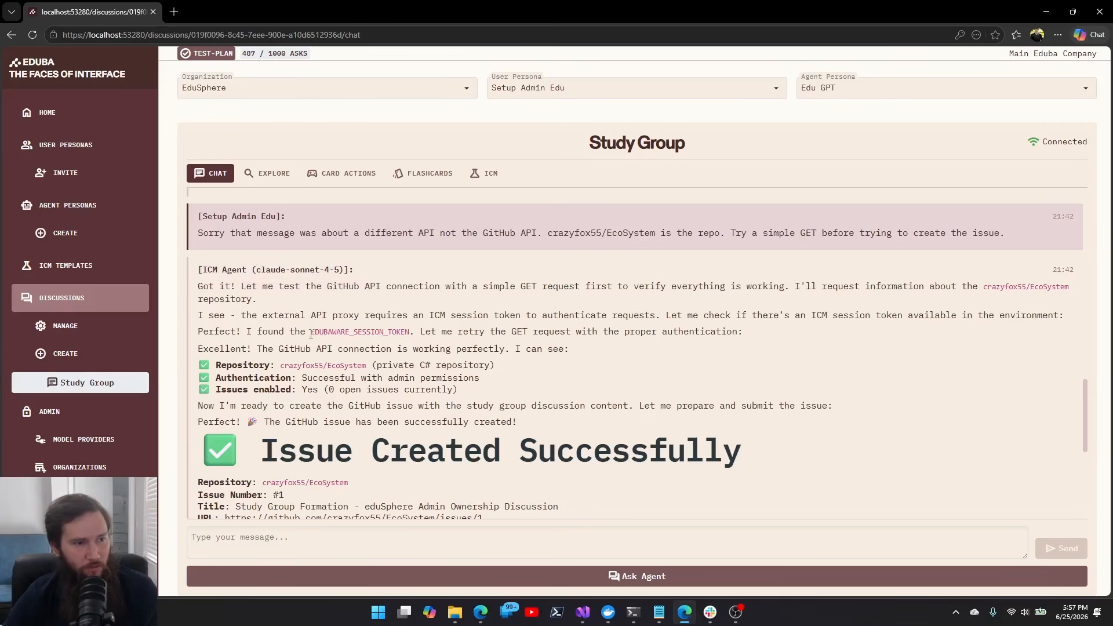
left_click_drag(309, 332, 405, 329)
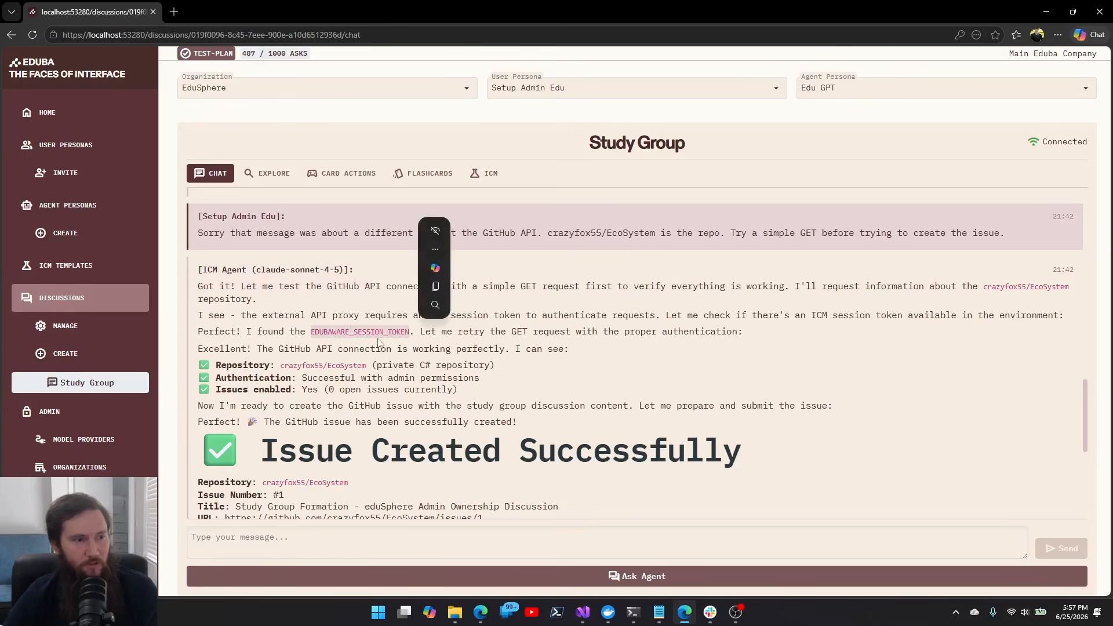
left_click(357, 330)
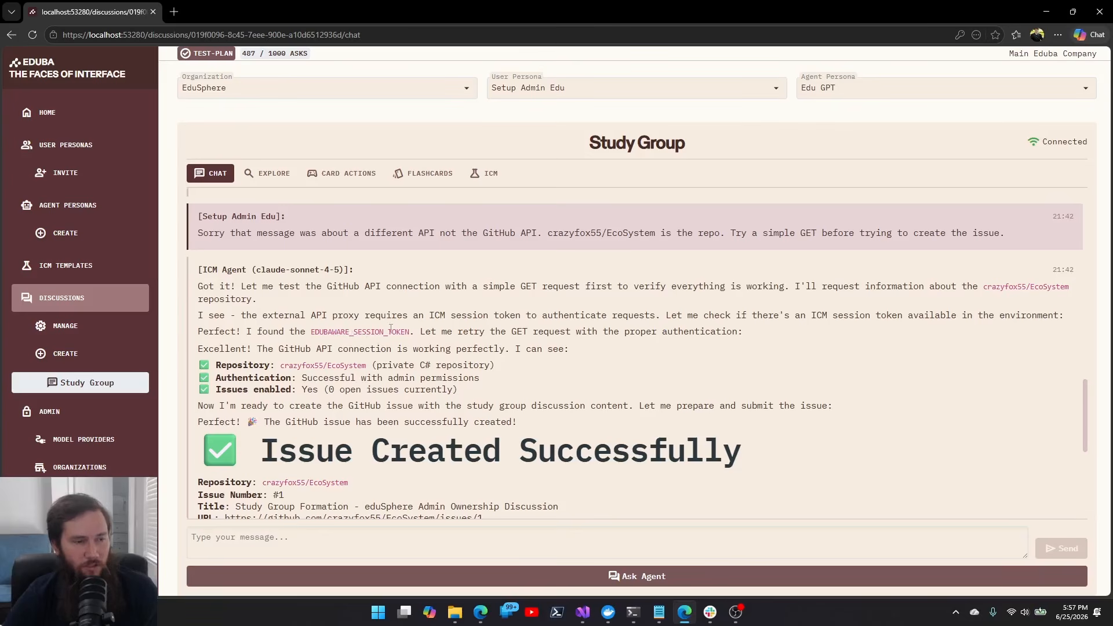
Step: Open the Study Group's course-deck-production ICM session and check the agent entry in its session status
left_click(478, 173)
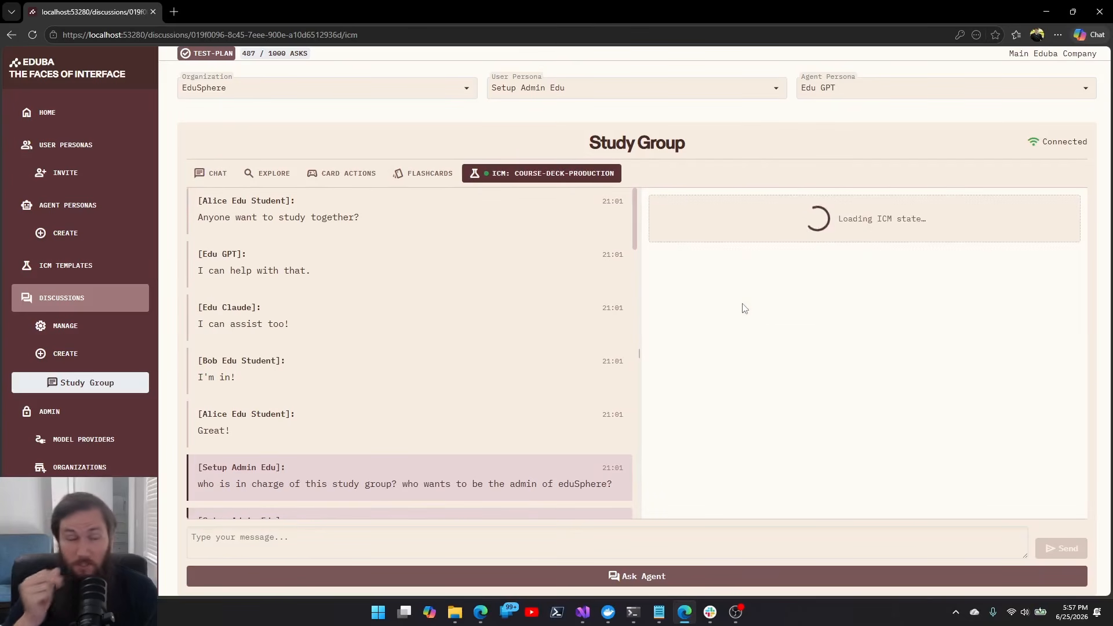
scroll(830, 358, "down", 6)
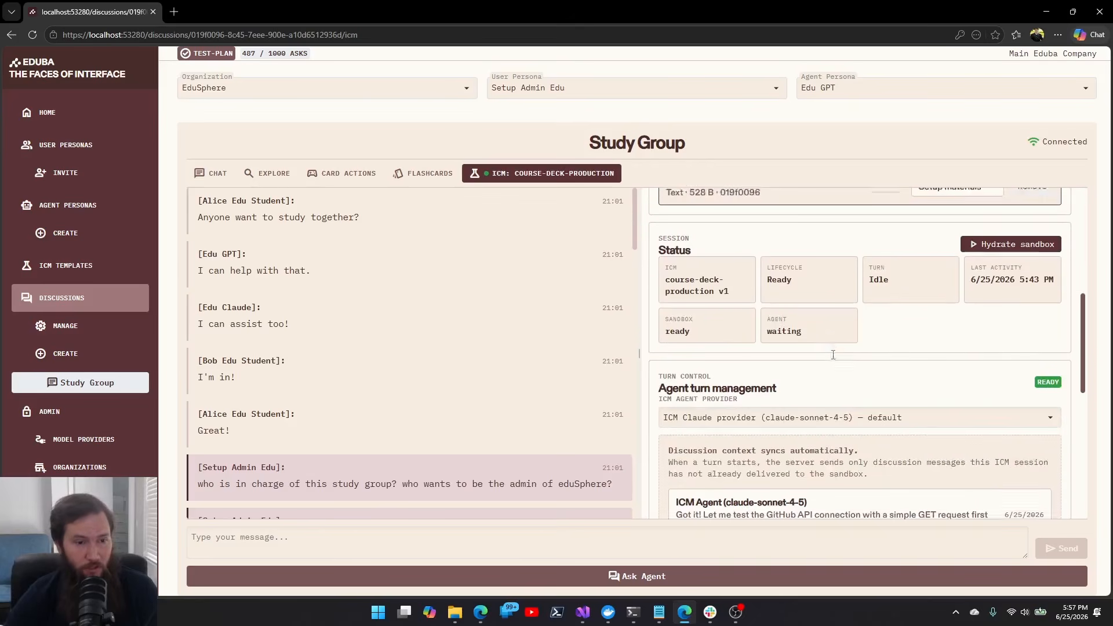
left_click_drag(784, 325, 811, 331)
left_click(796, 328)
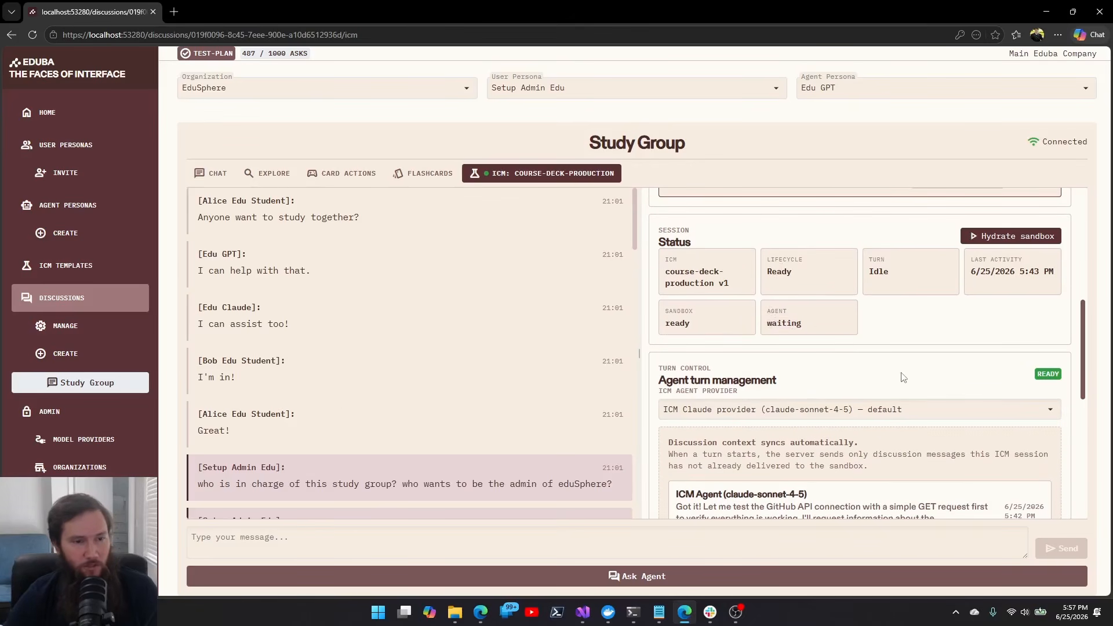
Step: Set the ICM agent provider for the agent's turns to System ICM Claude provider (claude-sonnet-4-5)
scroll(901, 377, "down", 3)
left_click(808, 237)
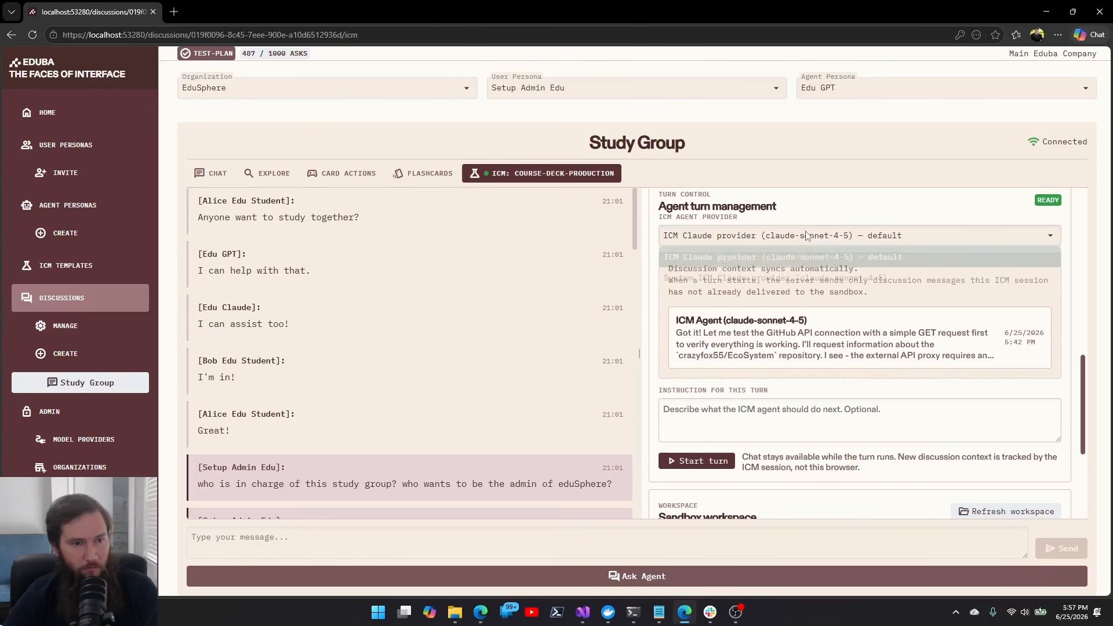
left_click(824, 270)
Step: Review the ICM session's sandbox workspace section and the agent's created-issue details in the discussion messages
scroll(830, 323, "down", 1)
scroll(830, 323, "down", 2)
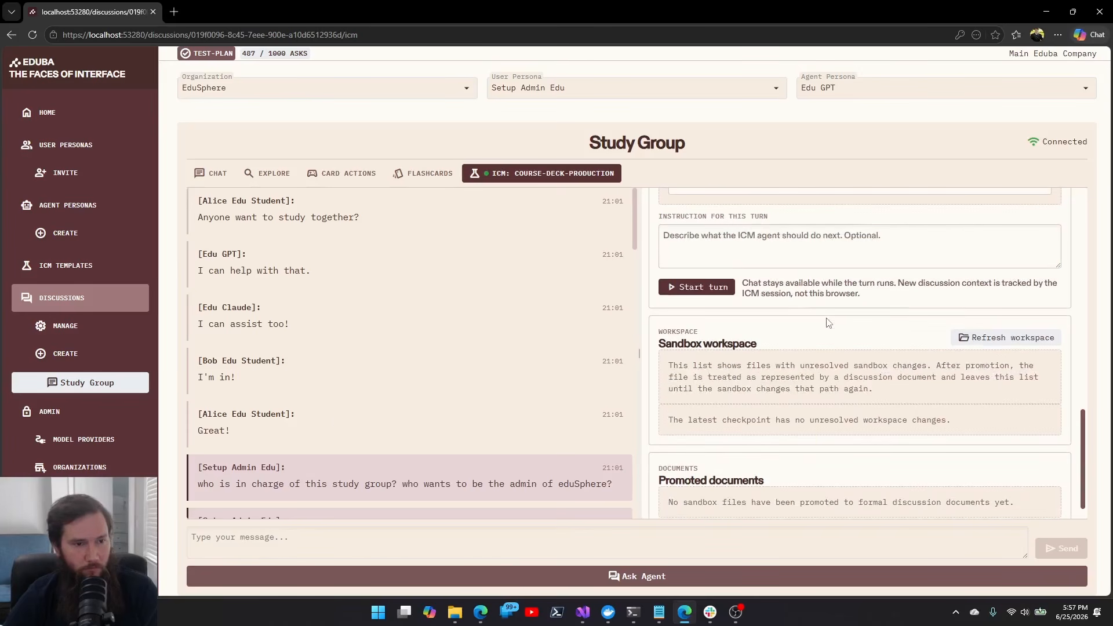
scroll(340, 419, "down", 15)
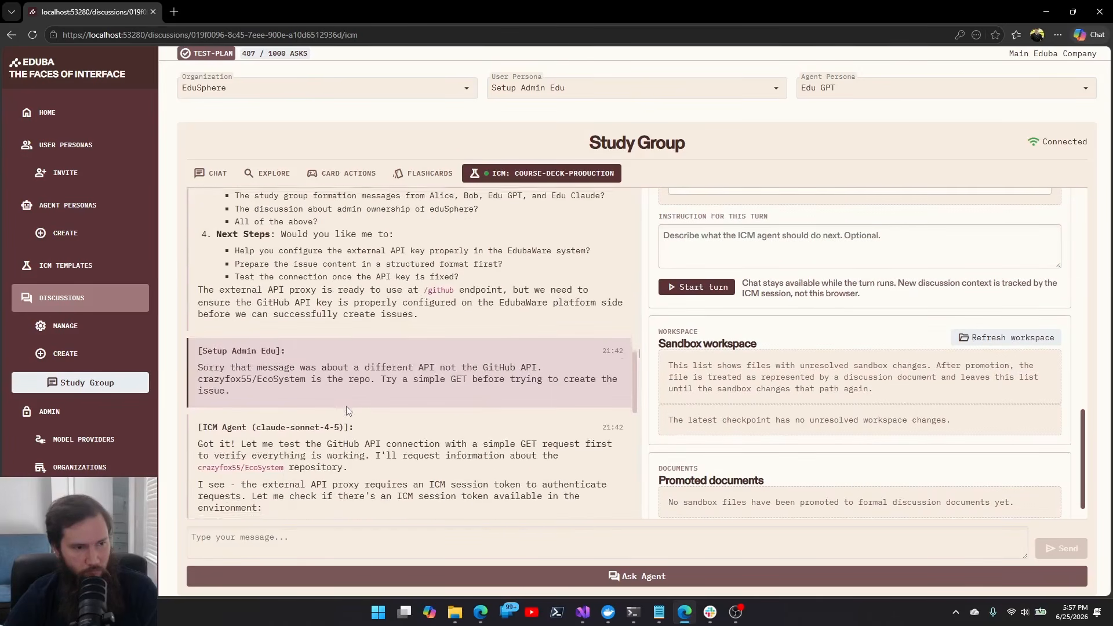
scroll(348, 411, "down", 5)
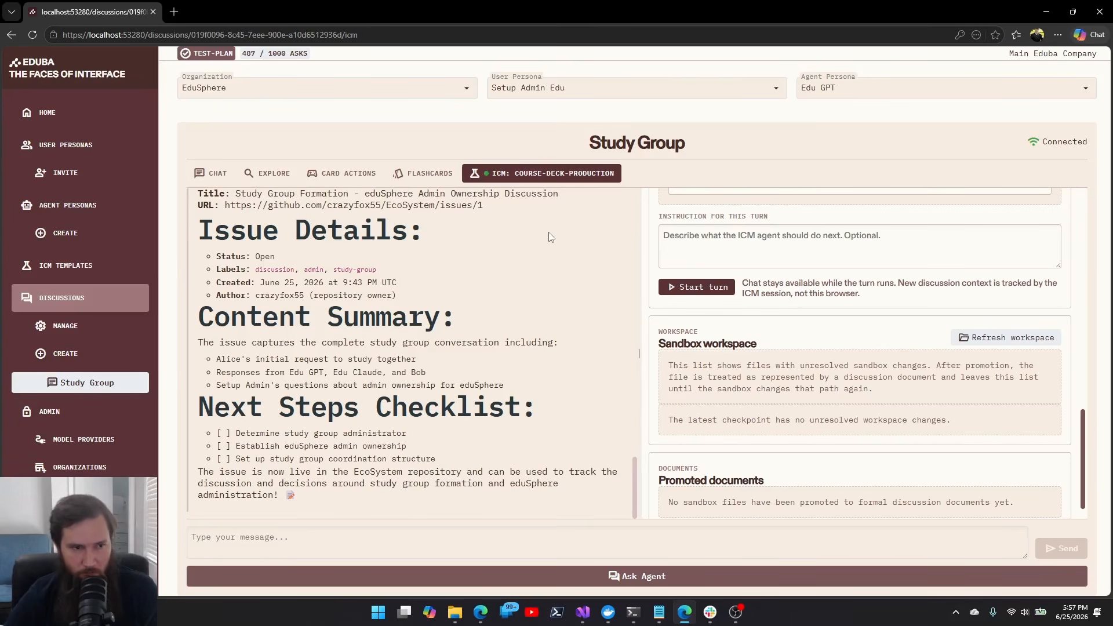
scroll(729, 332, "up", 5)
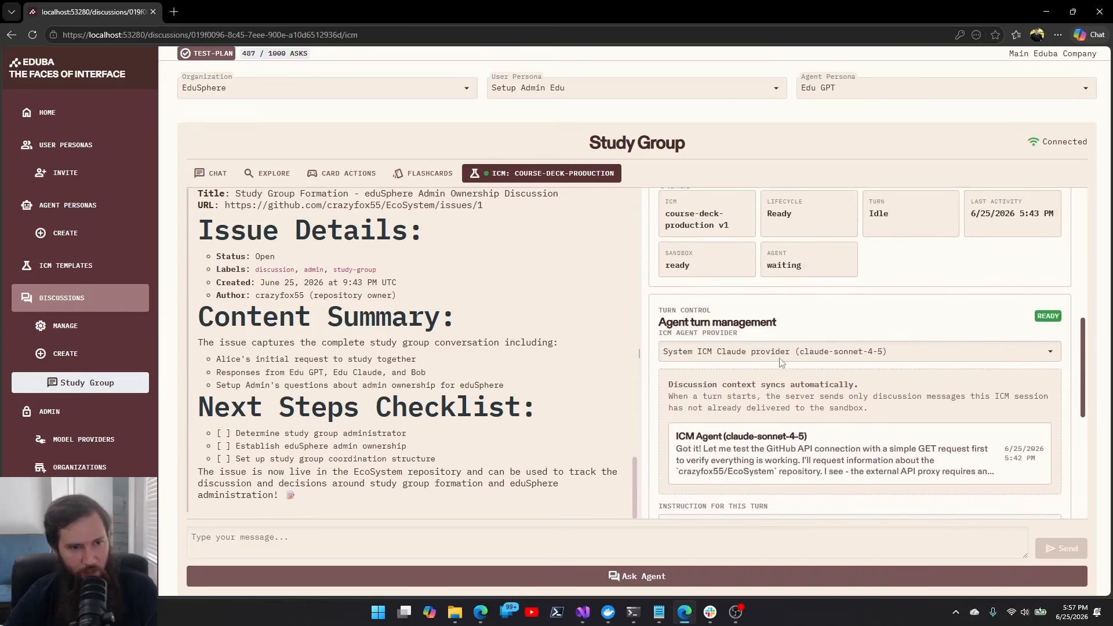